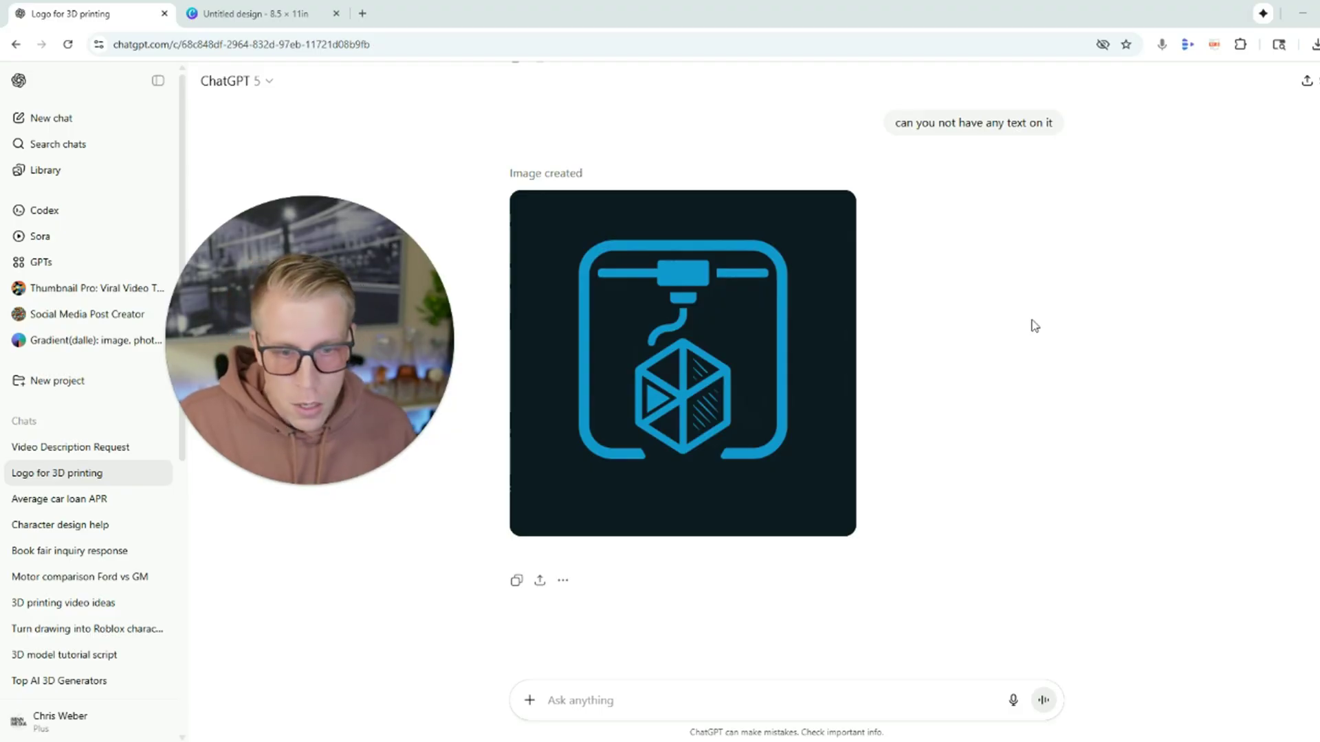
Save the generated text-free logo image to Downloads as 'logo to 3d print.png'
{"action": "right_click", "coordinate": [675, 323]}
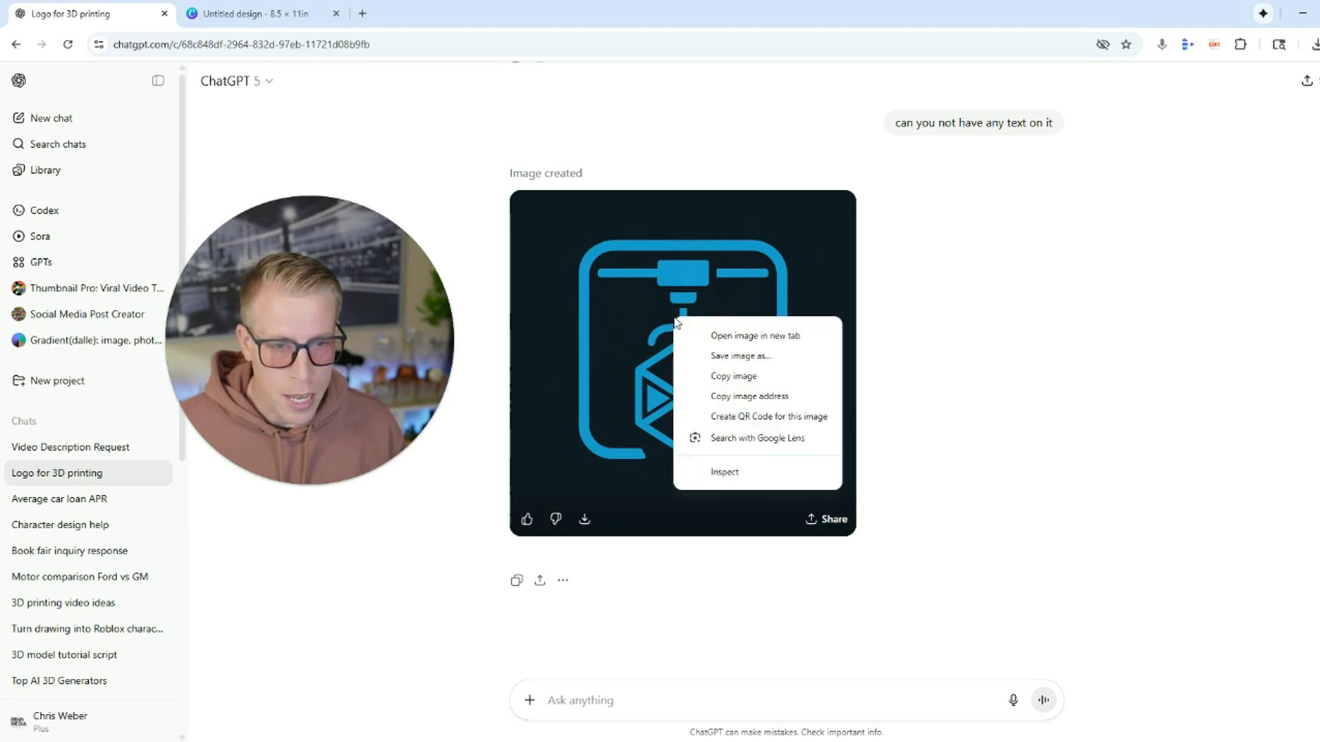
{"action": "left_click", "coordinate": [740, 356]}
{"action": "type", "text": "lo"}
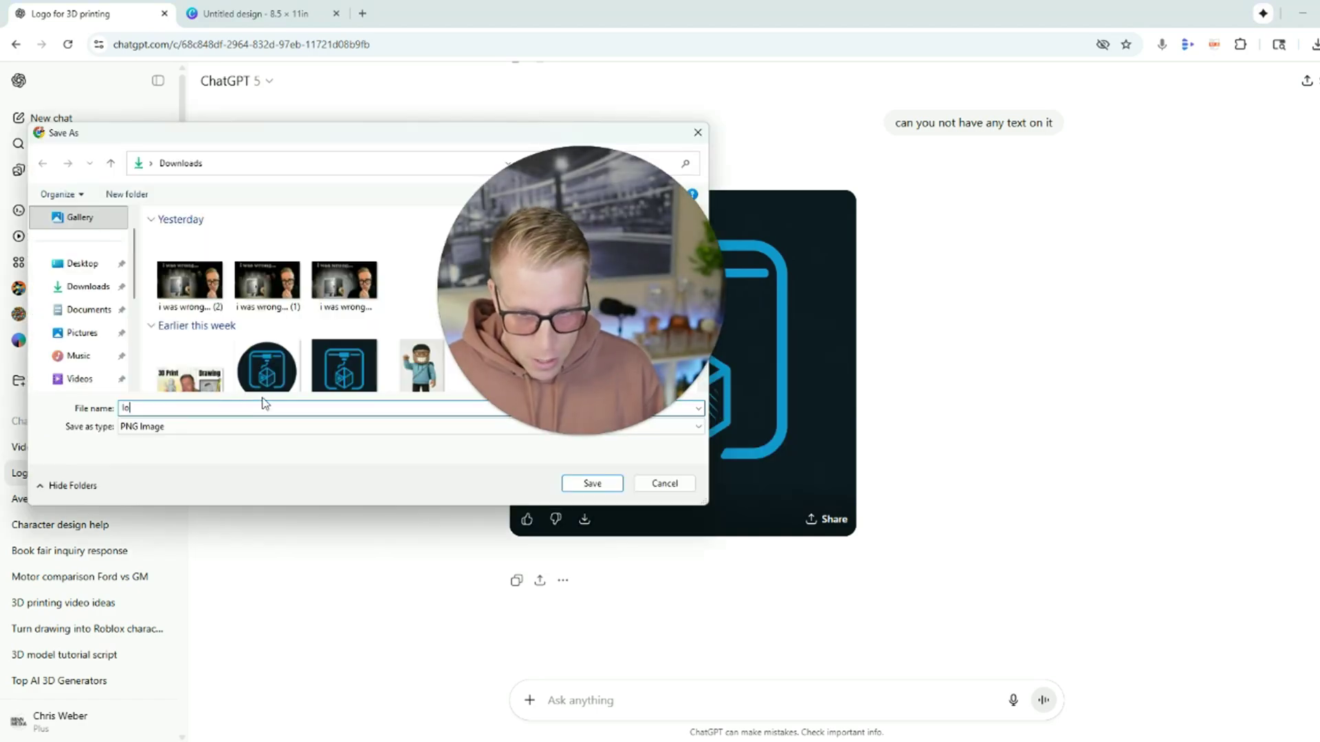
{"action": "type", "text": "go to 3d print"}
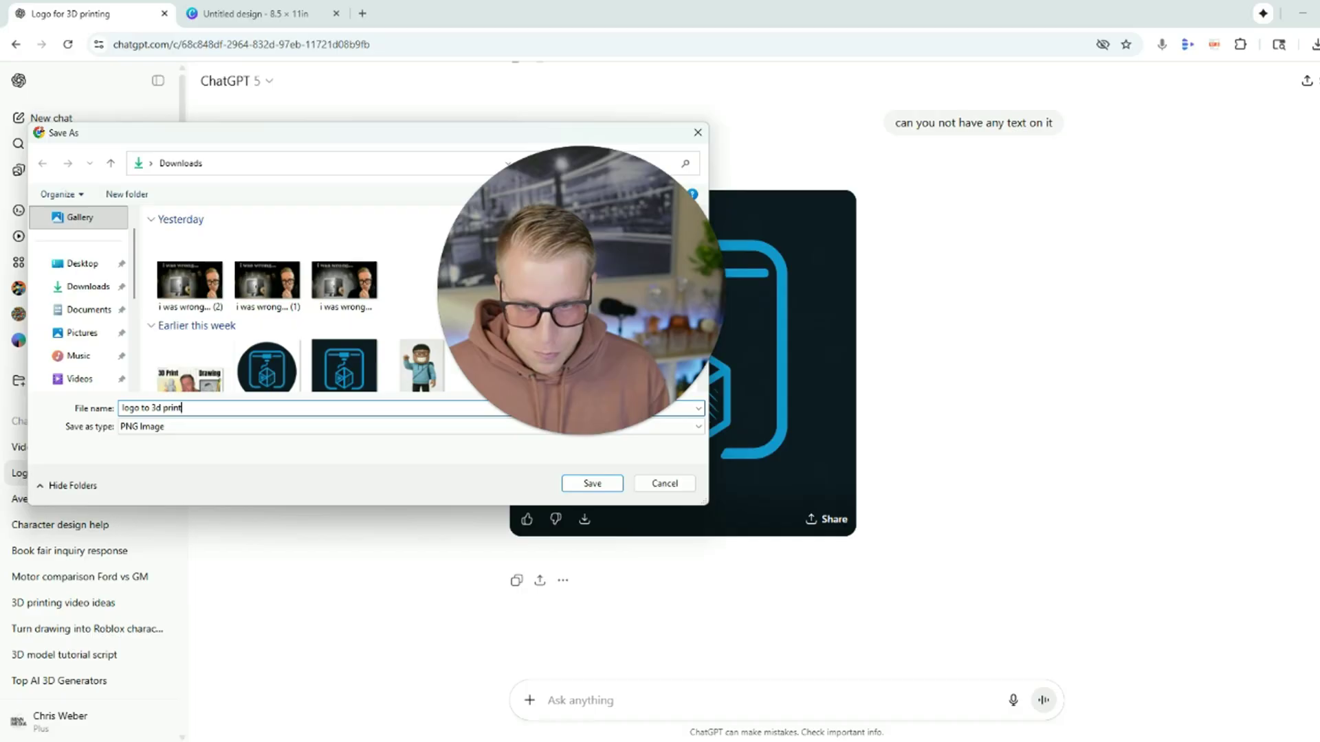
{"action": "key", "text": "Return"}
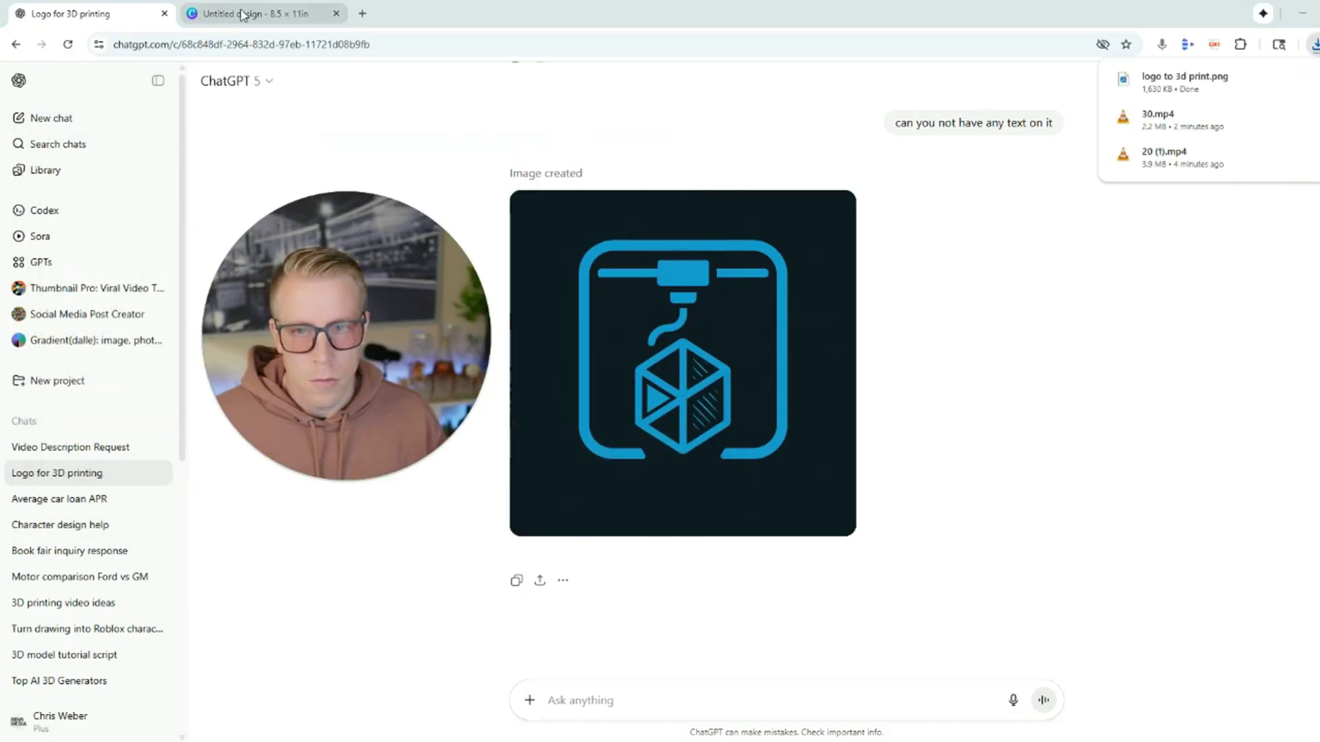
From Canva Home, create a new custom-size 600 × 600 px design
{"action": "left_click", "coordinate": [242, 14]}
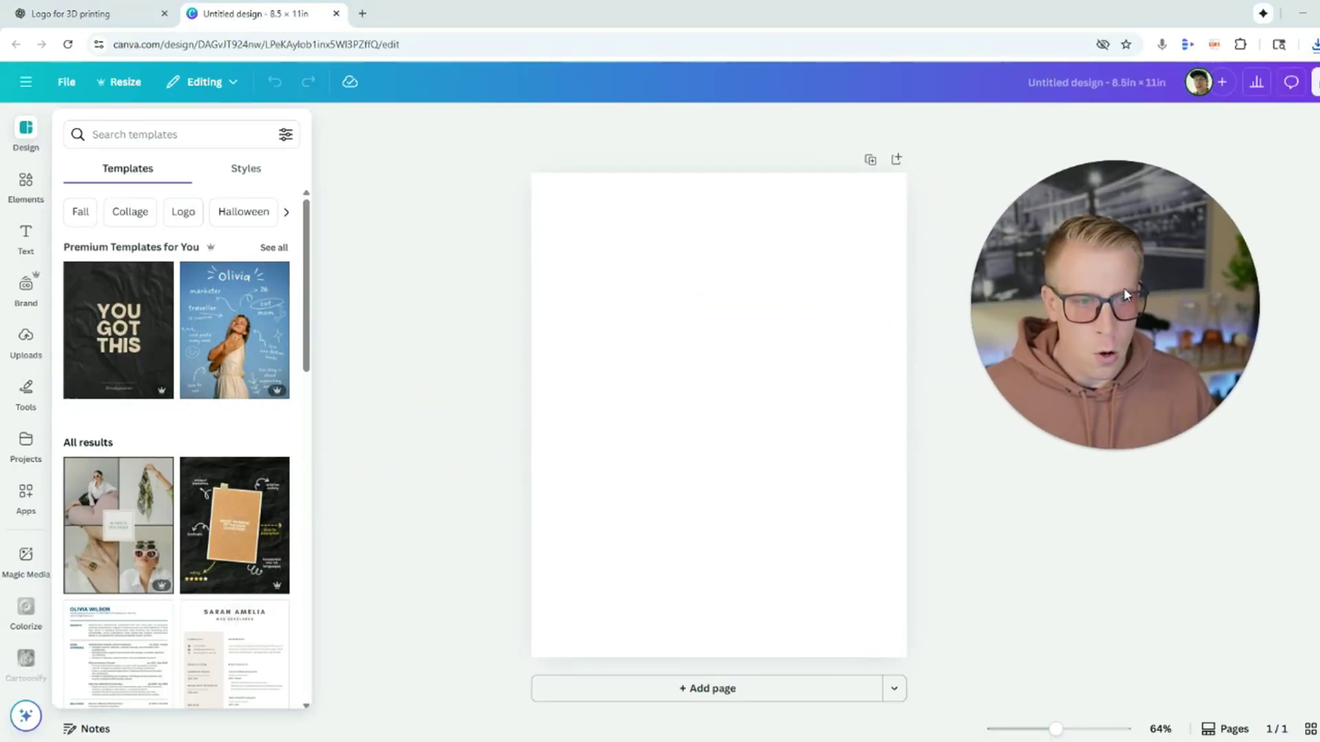
{"action": "key", "text": "alt+Left"}
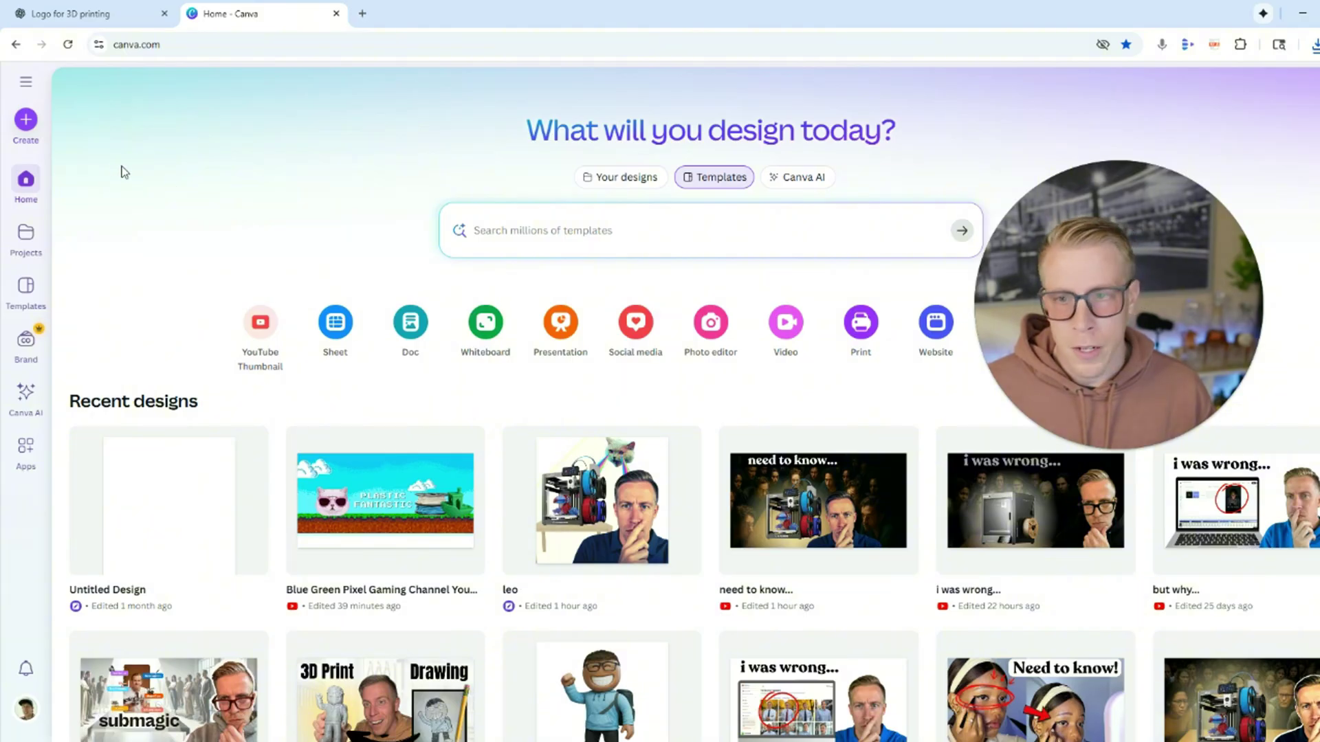
{"action": "left_click", "coordinate": [26, 122]}
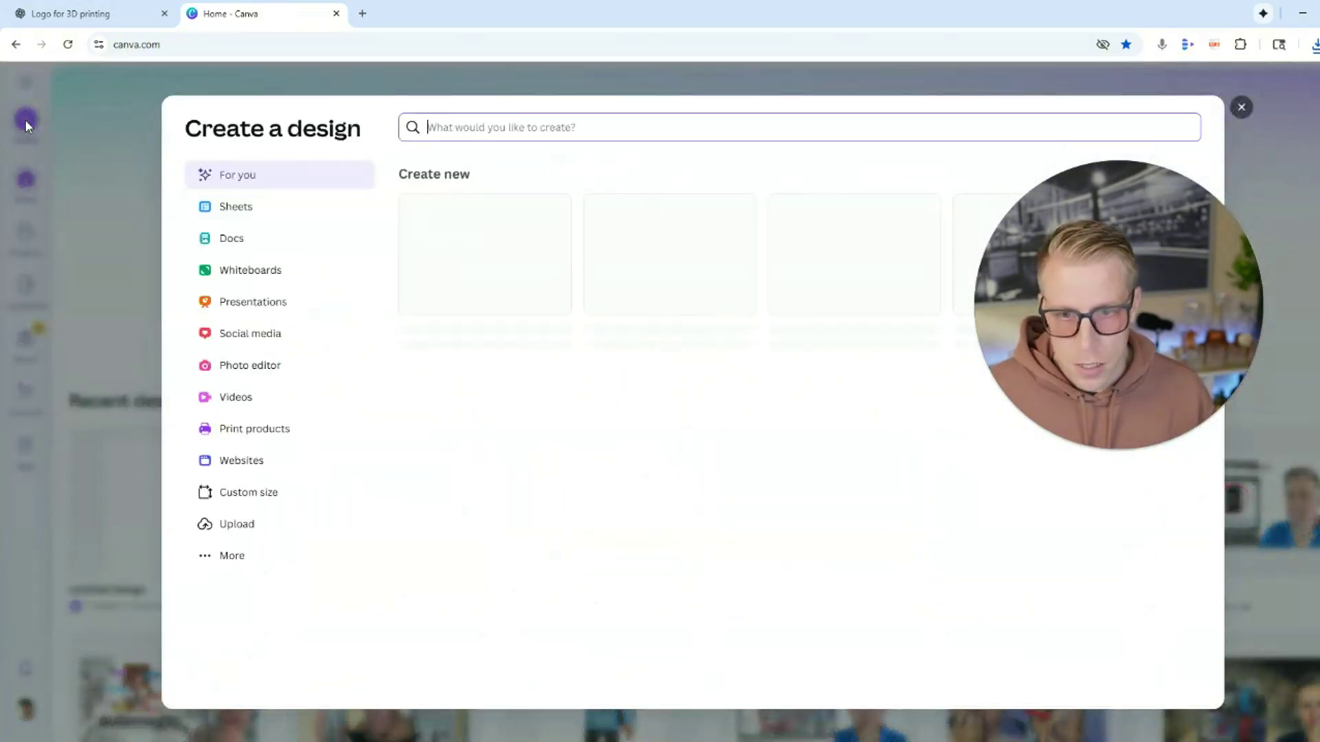
{"action": "left_click", "coordinate": [249, 494]}
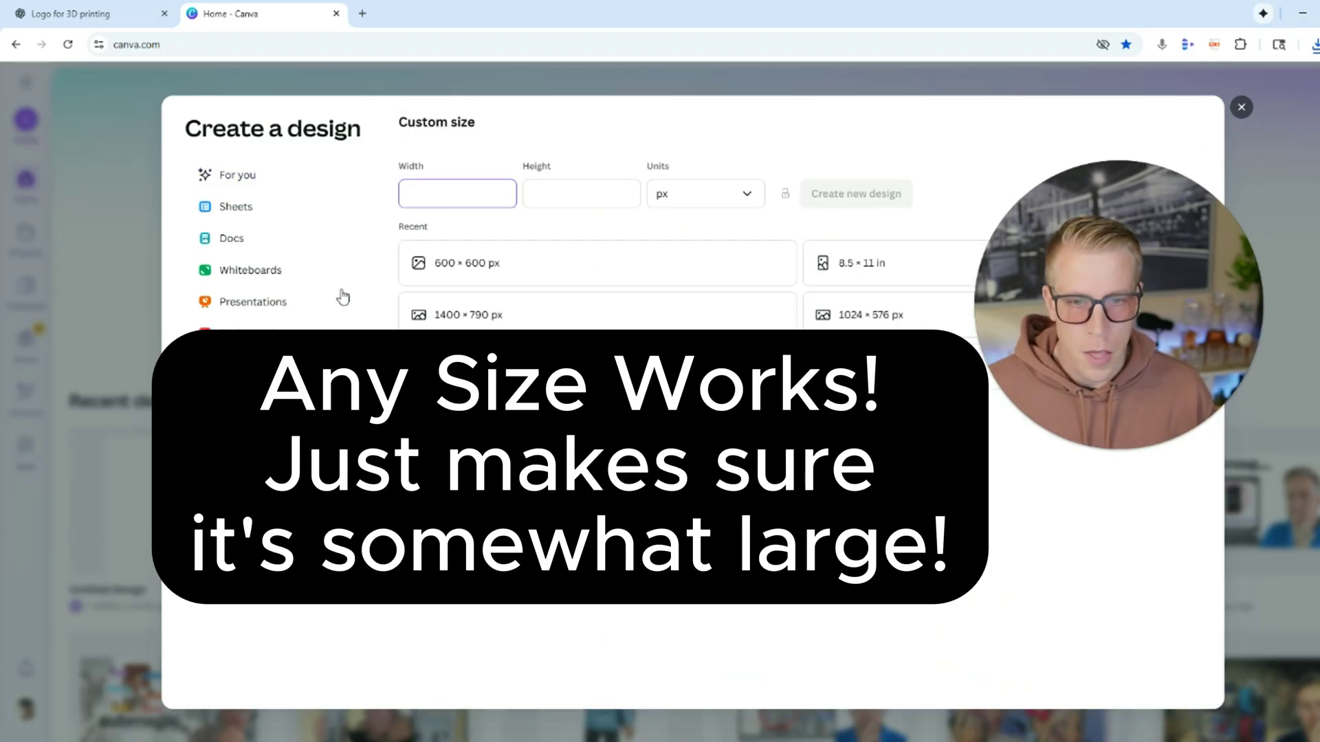
{"action": "left_click", "coordinate": [484, 270]}
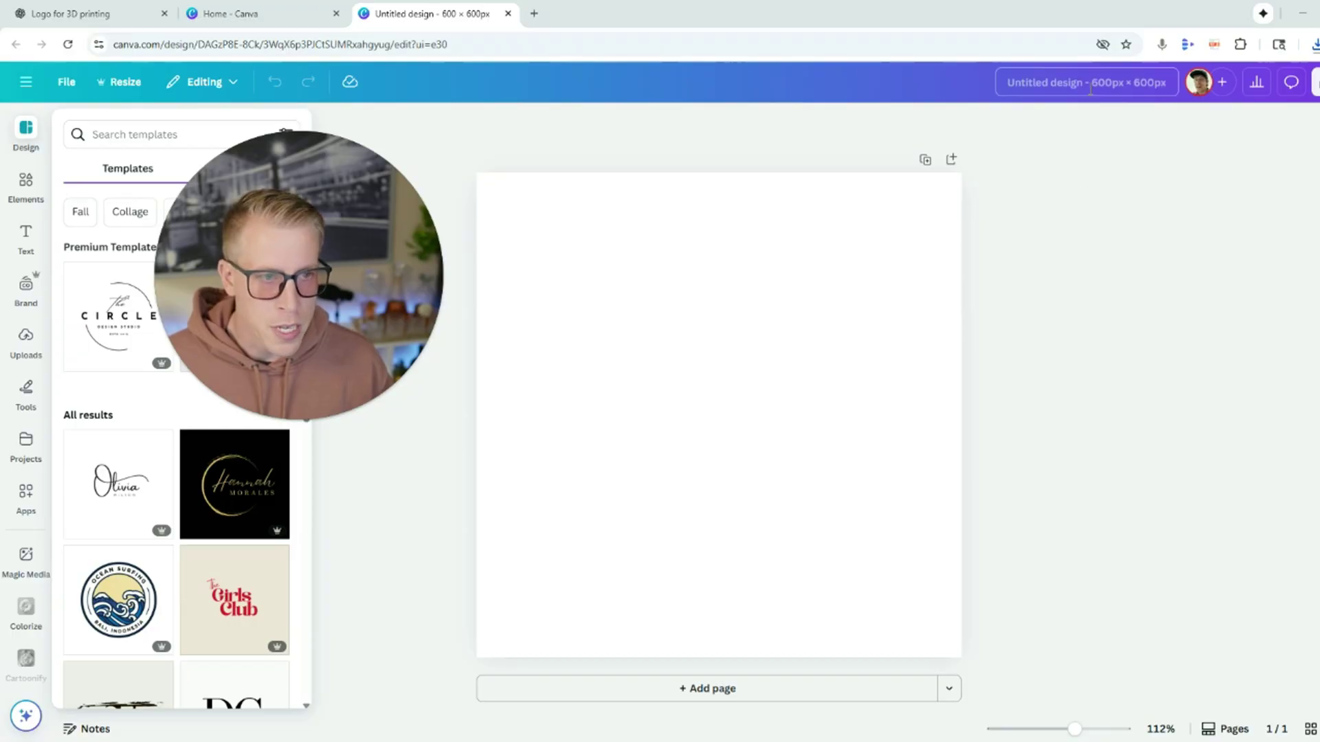
Rename the untitled design to '3d print logo'
{"action": "left_click", "coordinate": [1090, 82]}
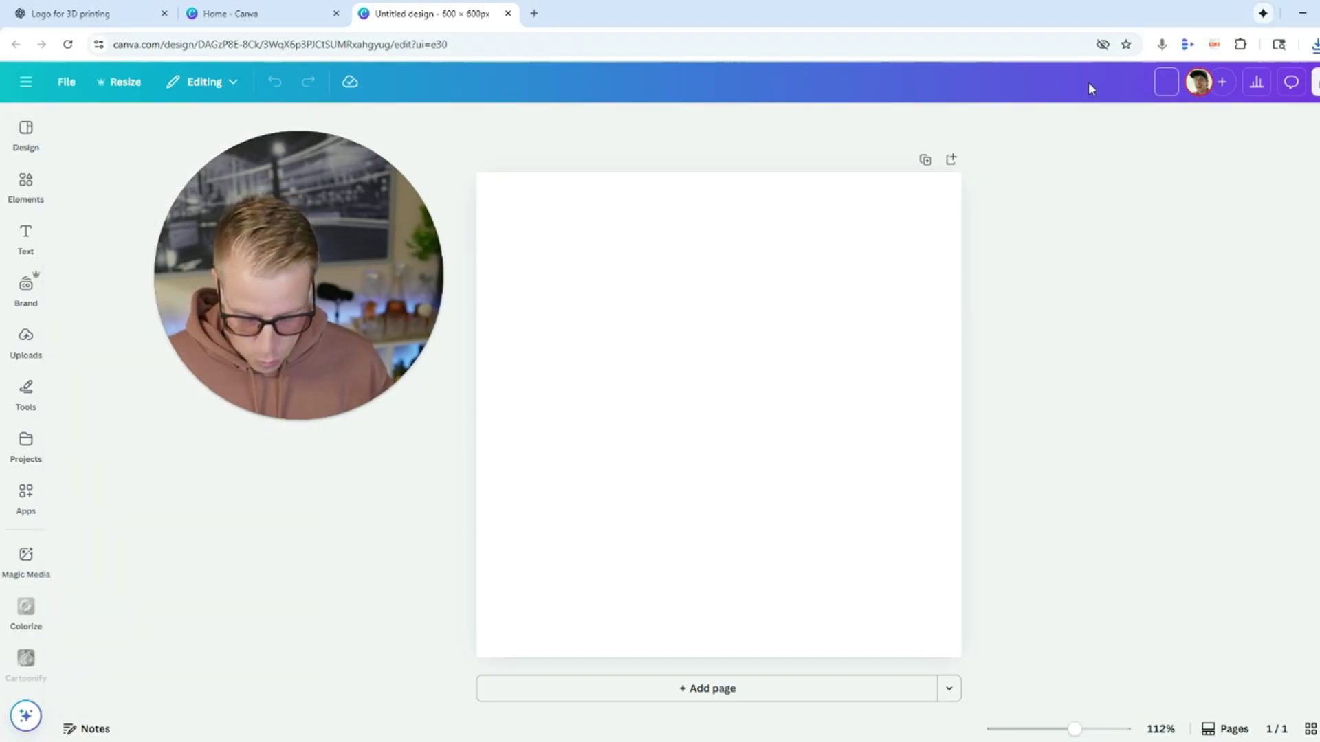
{"action": "type", "text": "3d print logo"}
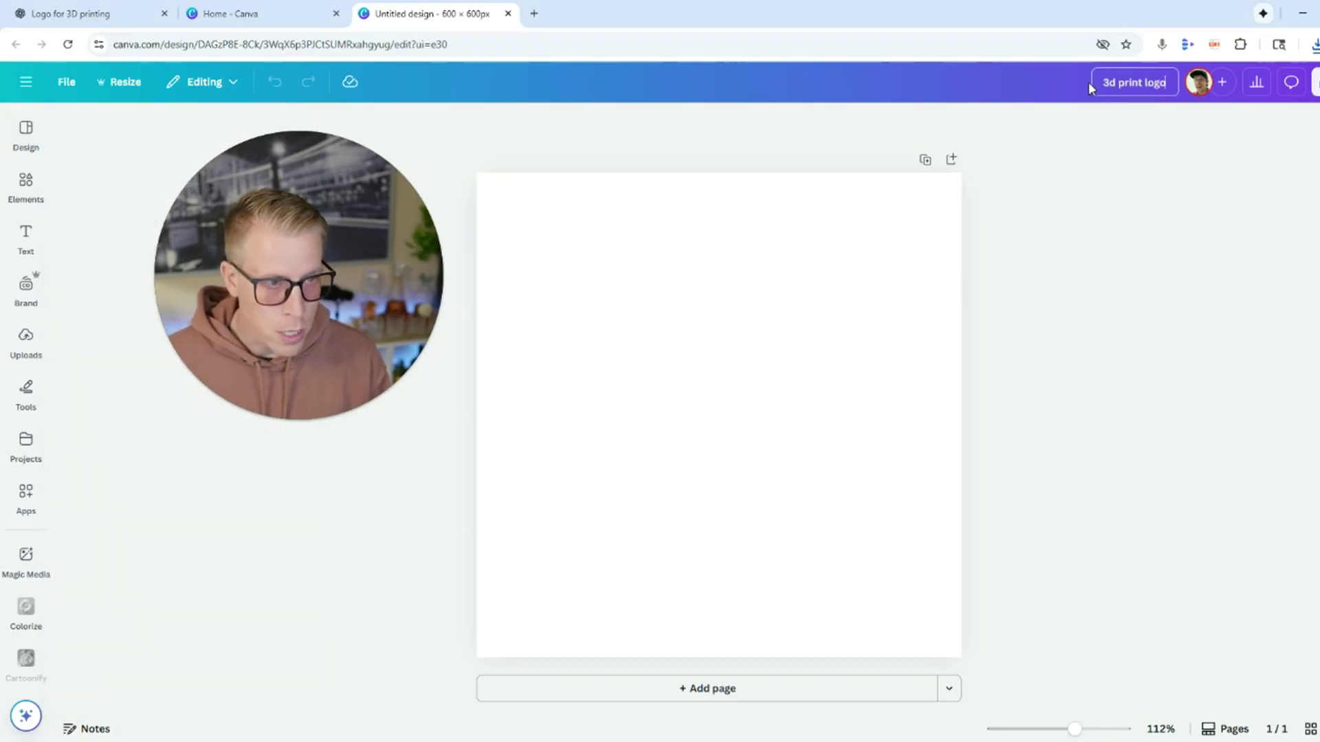
{"action": "key", "text": "Return"}
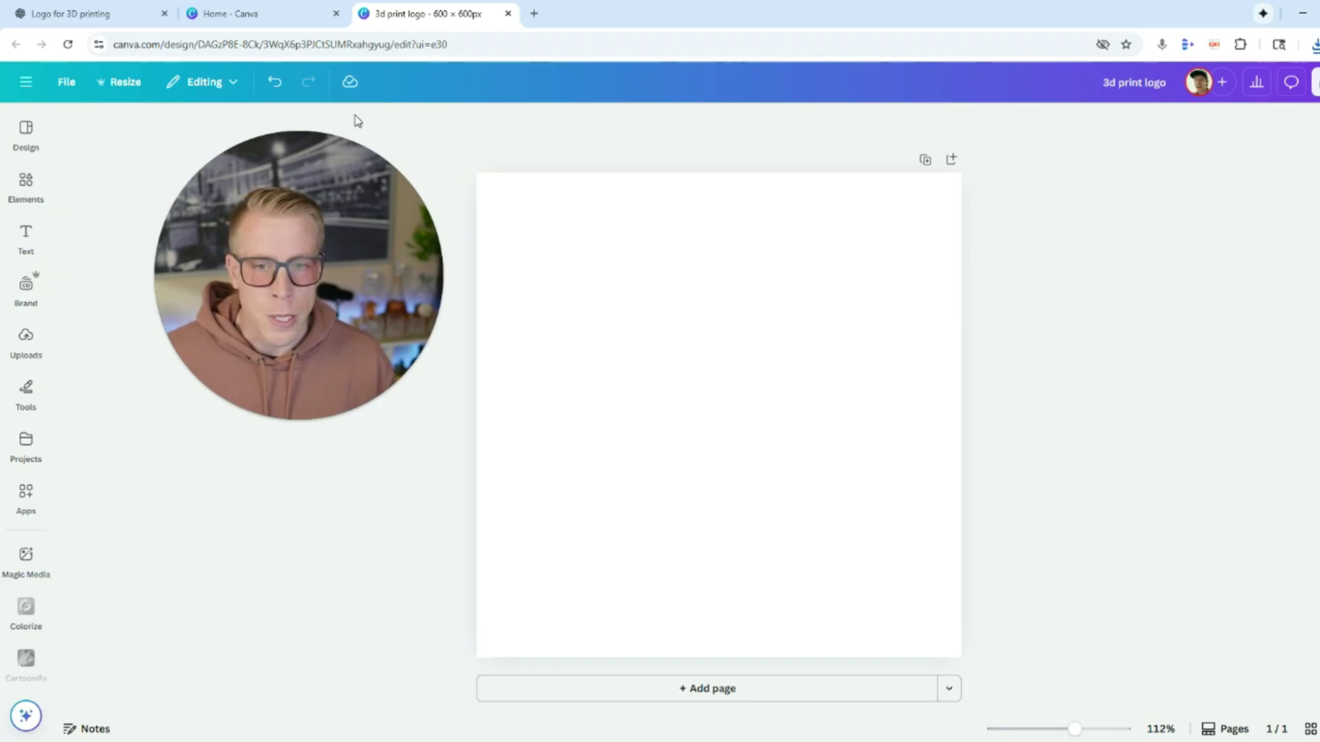
Upload 'logo to 3d print' from Downloads and add the image to the canvas
{"action": "left_click", "coordinate": [27, 339]}
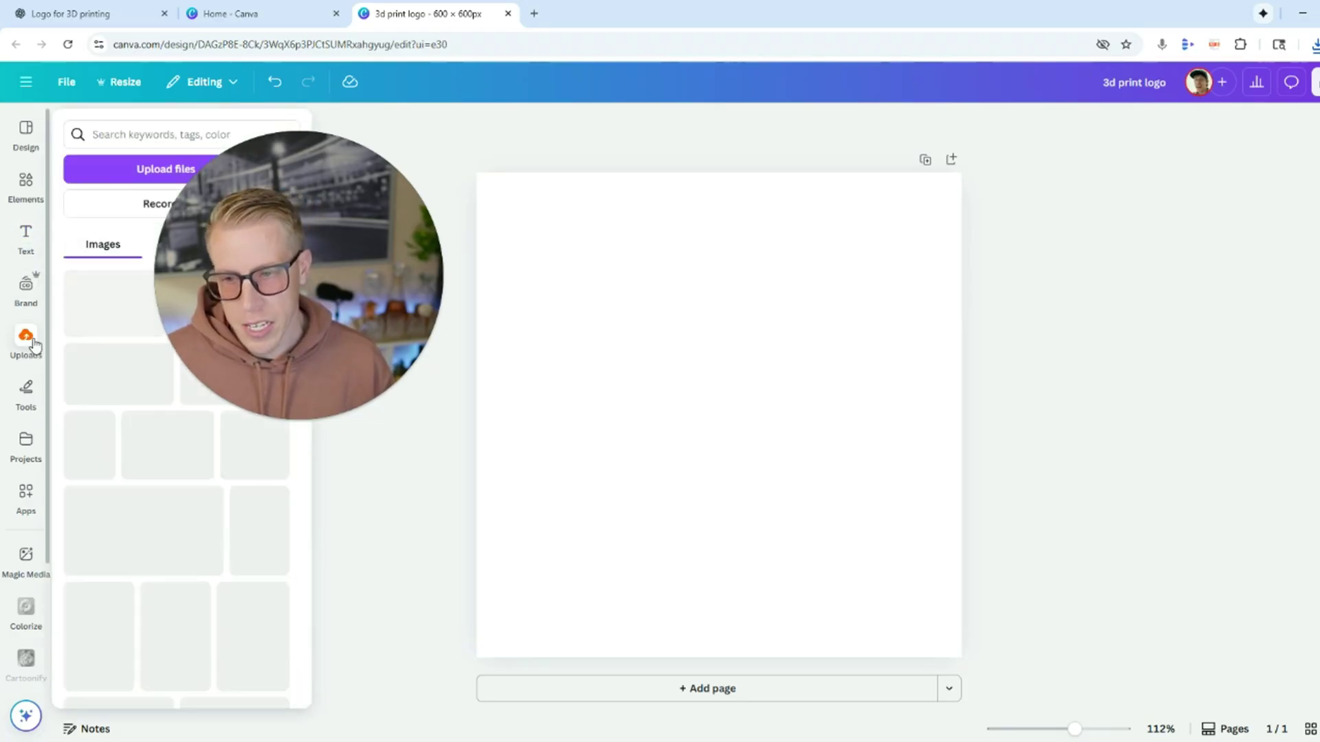
{"action": "left_click", "coordinate": [27, 337]}
{"action": "left_click", "coordinate": [26, 336]}
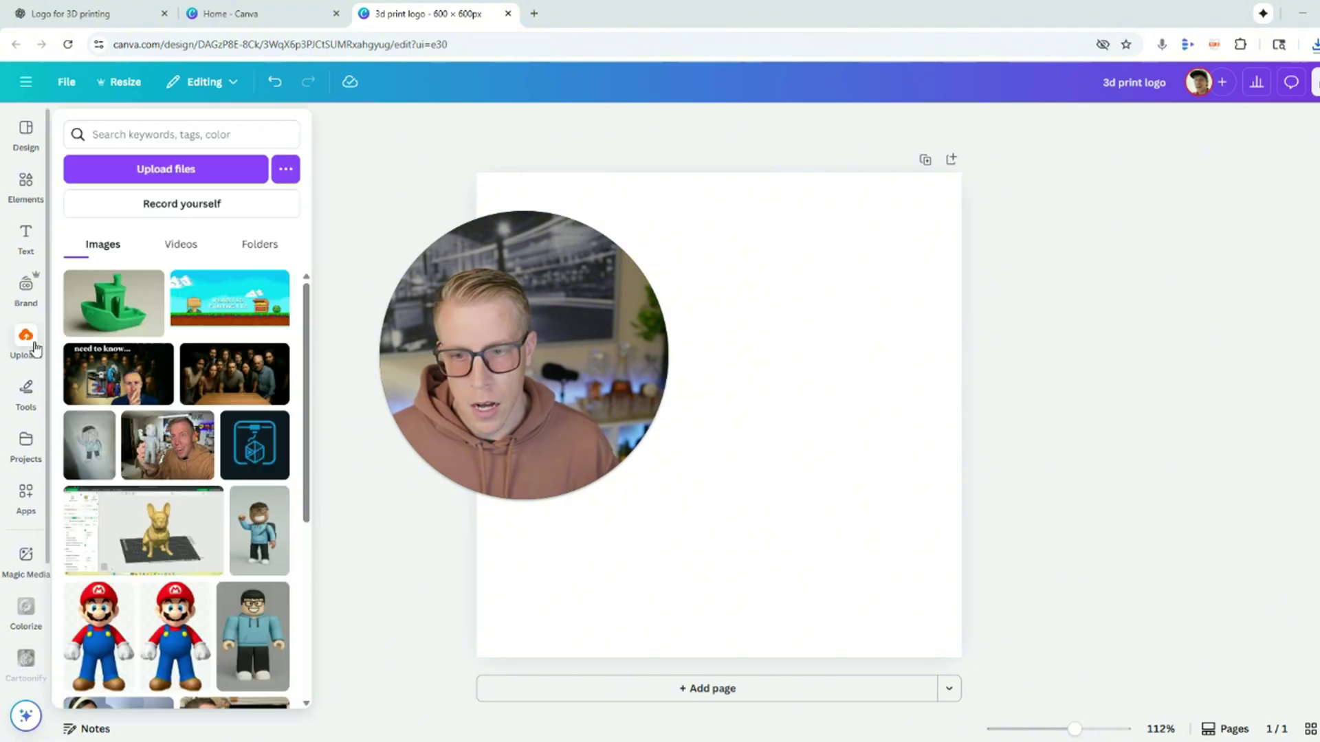
{"action": "left_click", "coordinate": [193, 172]}
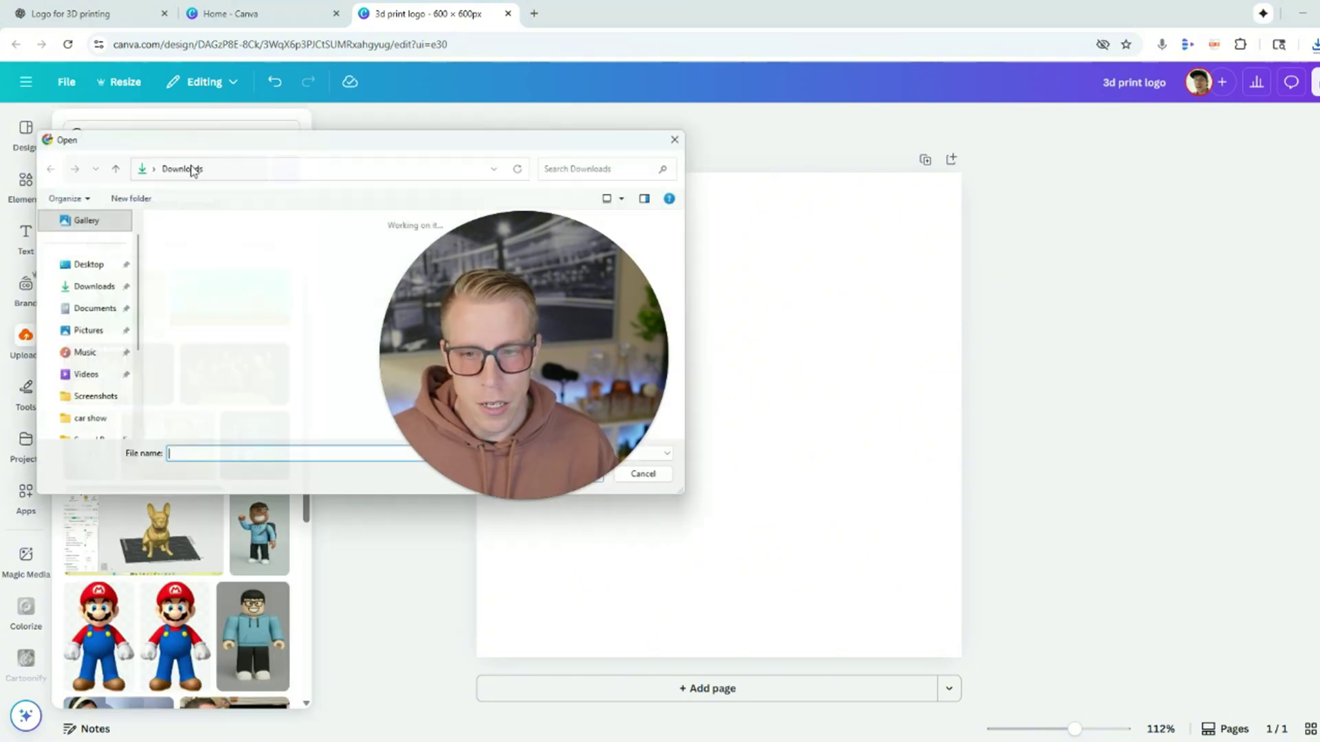
{"action": "double_click", "coordinate": [189, 263]}
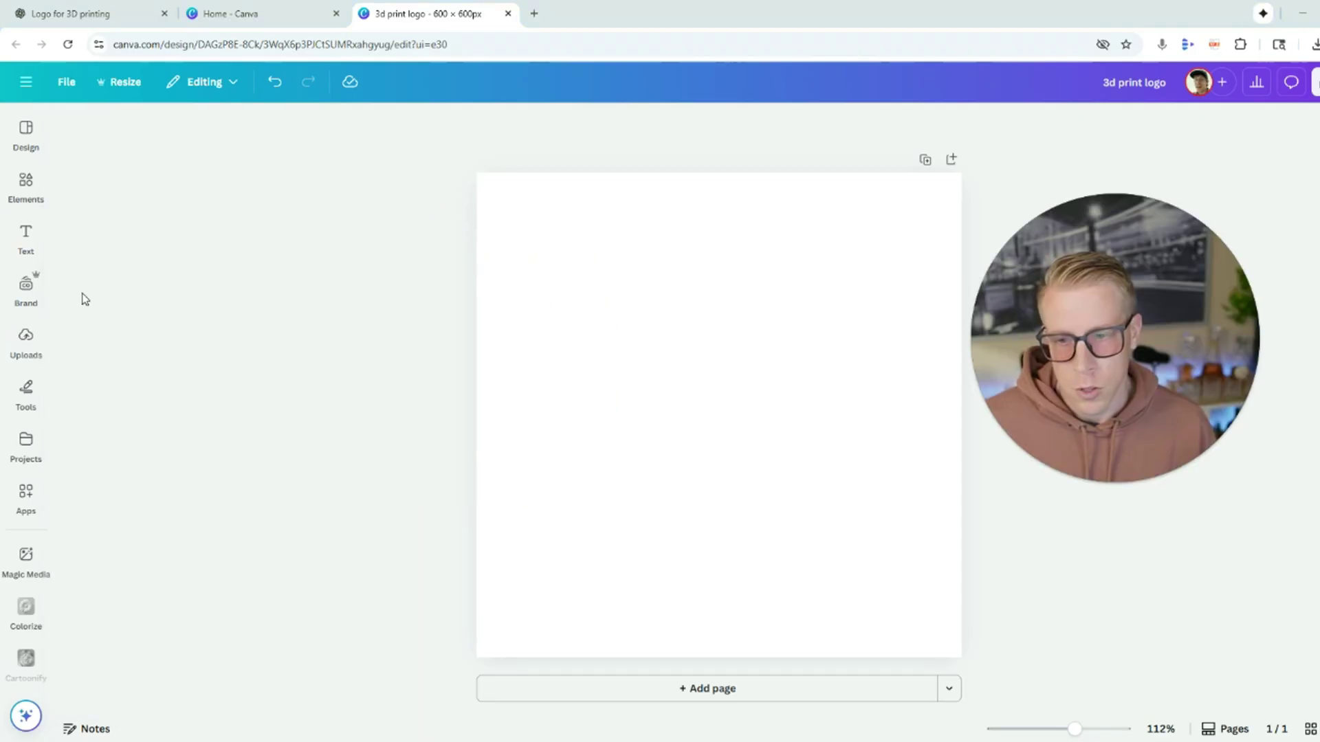
{"action": "left_click", "coordinate": [26, 340]}
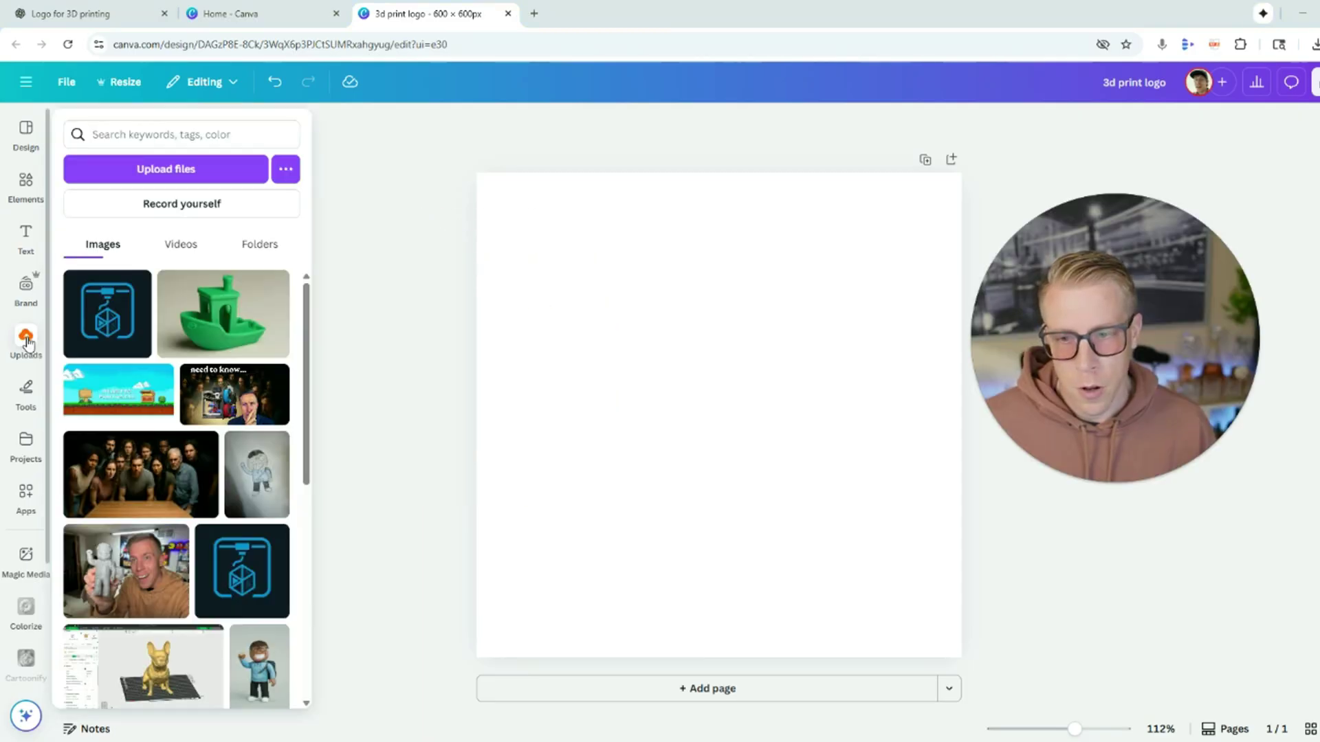
{"action": "left_click", "coordinate": [110, 319]}
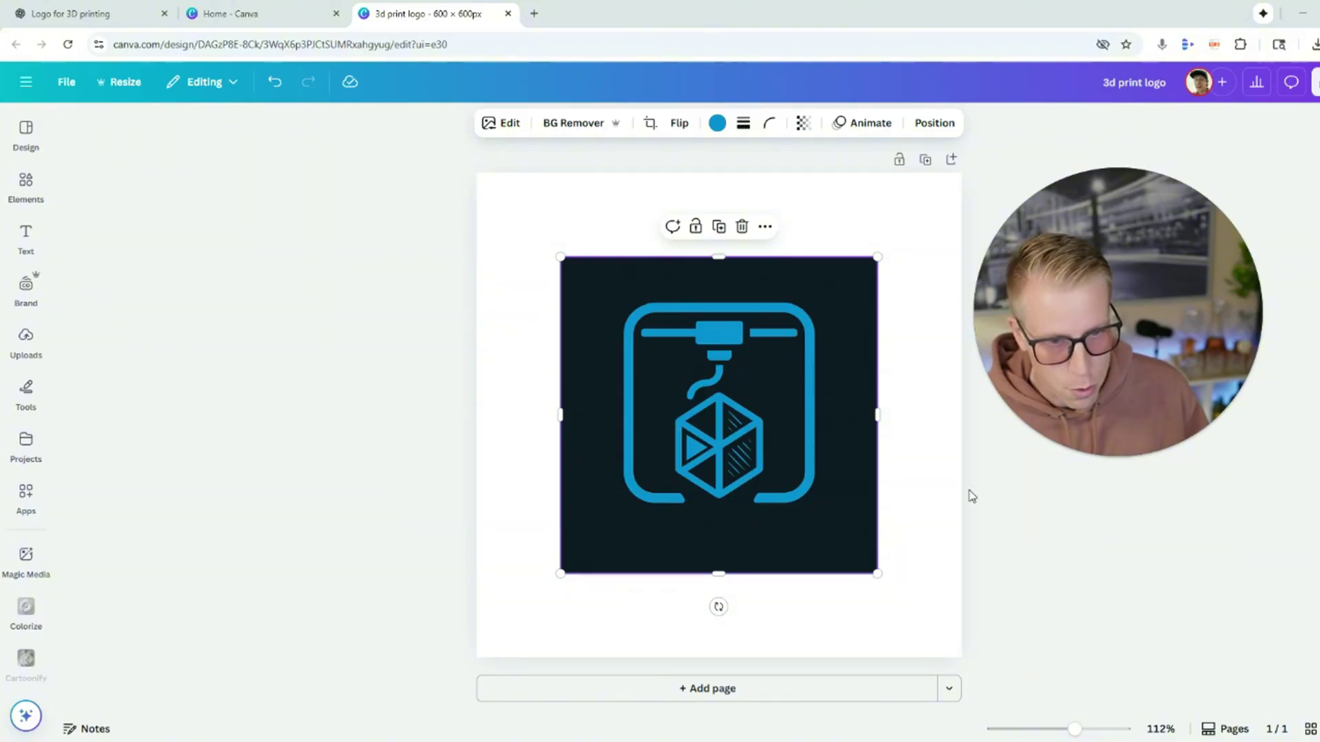
Resize the logo smaller and position it toward the lower right of the page
{"action": "left_click_drag", "start_coordinate": [831, 495], "coordinate": [745, 406]}
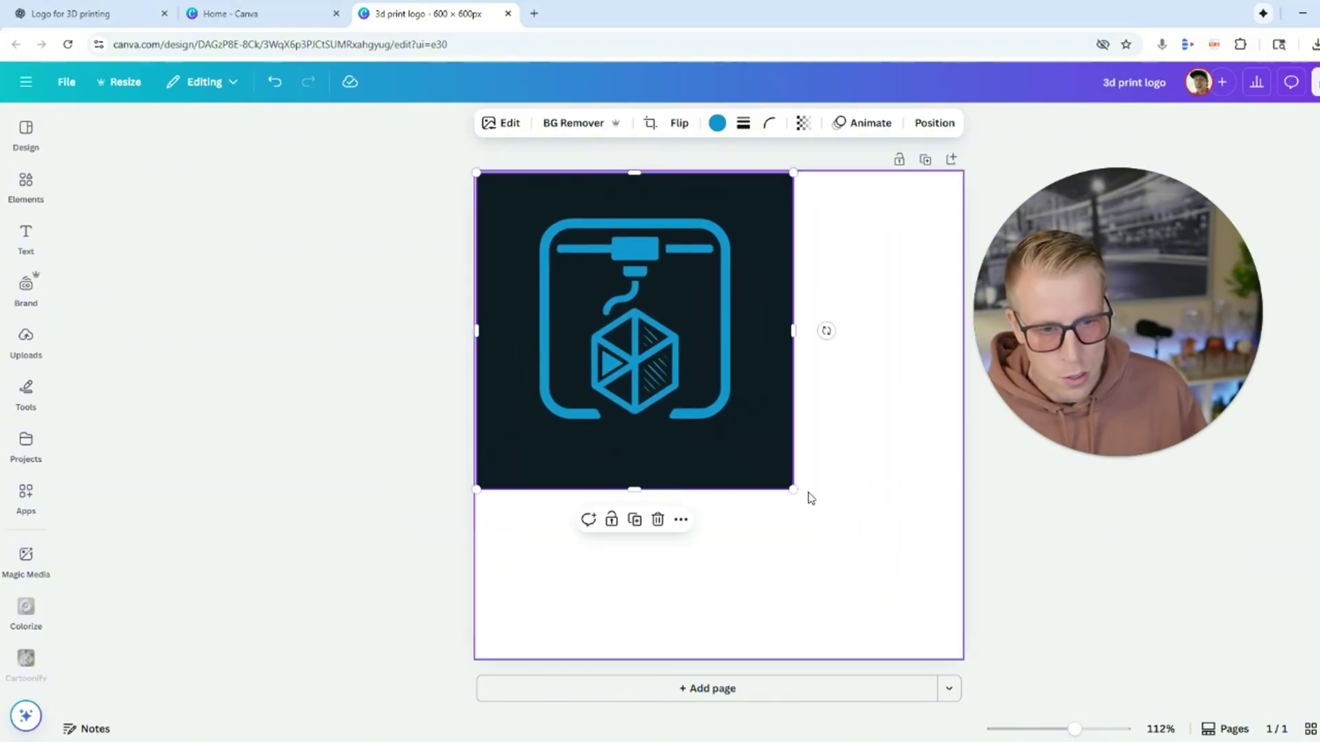
{"action": "left_click_drag", "start_coordinate": [795, 492], "coordinate": [977, 645]}
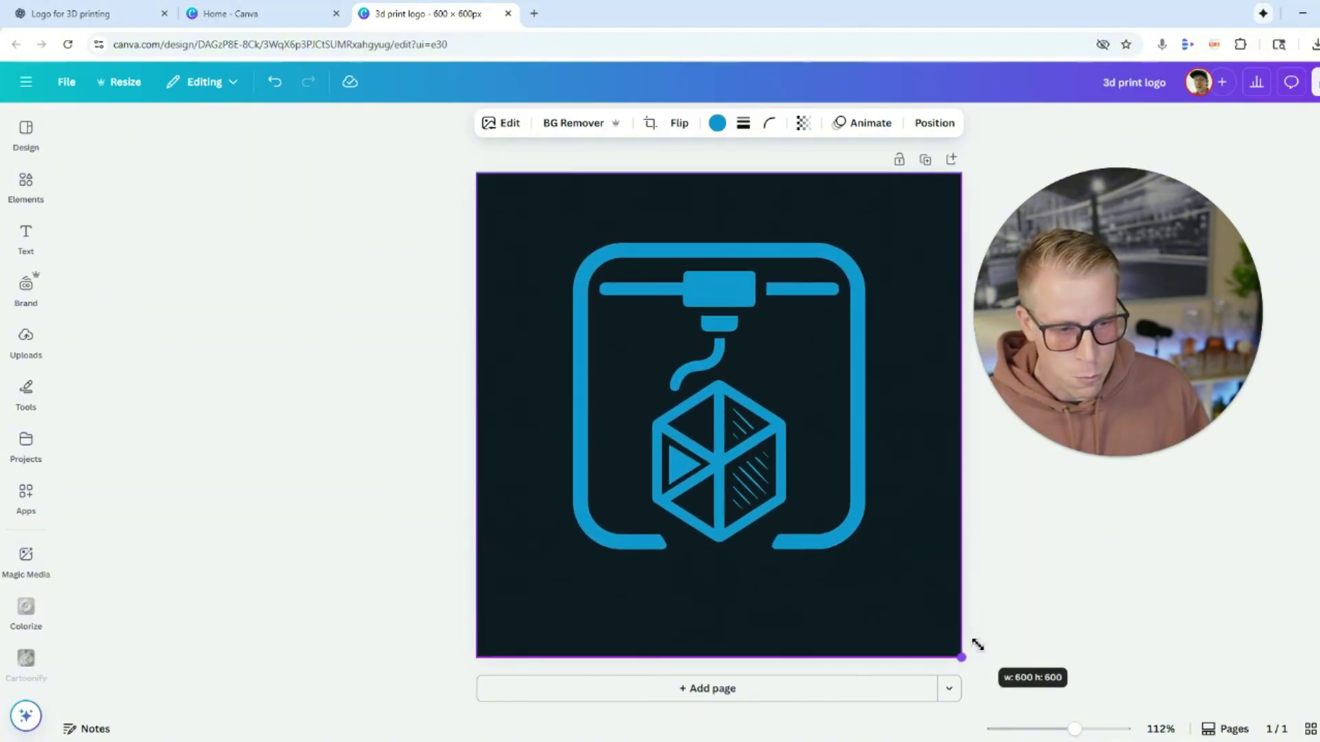
{"action": "left_click", "coordinate": [1072, 639]}
{"action": "left_click", "coordinate": [950, 637]}
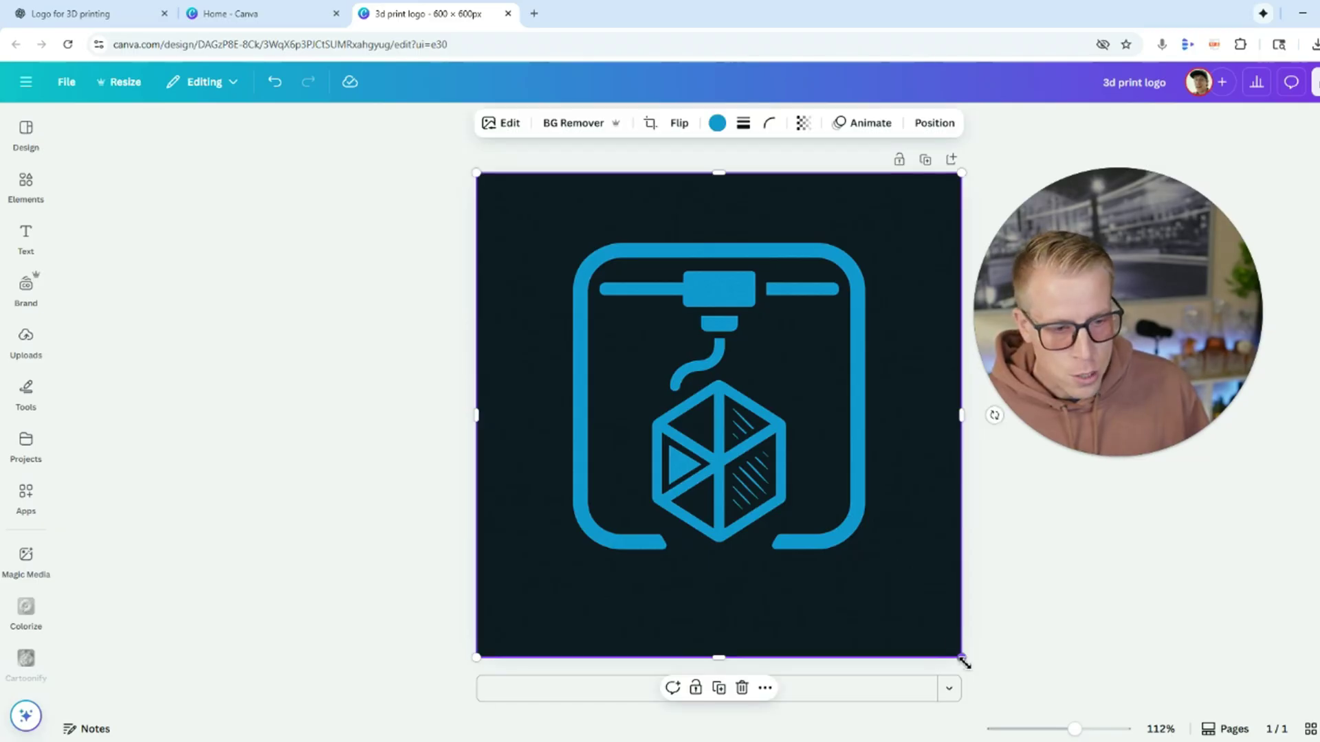
{"action": "left_click_drag", "start_coordinate": [963, 661], "coordinate": [698, 393]}
{"action": "left_click_drag", "start_coordinate": [638, 295], "coordinate": [881, 538]}
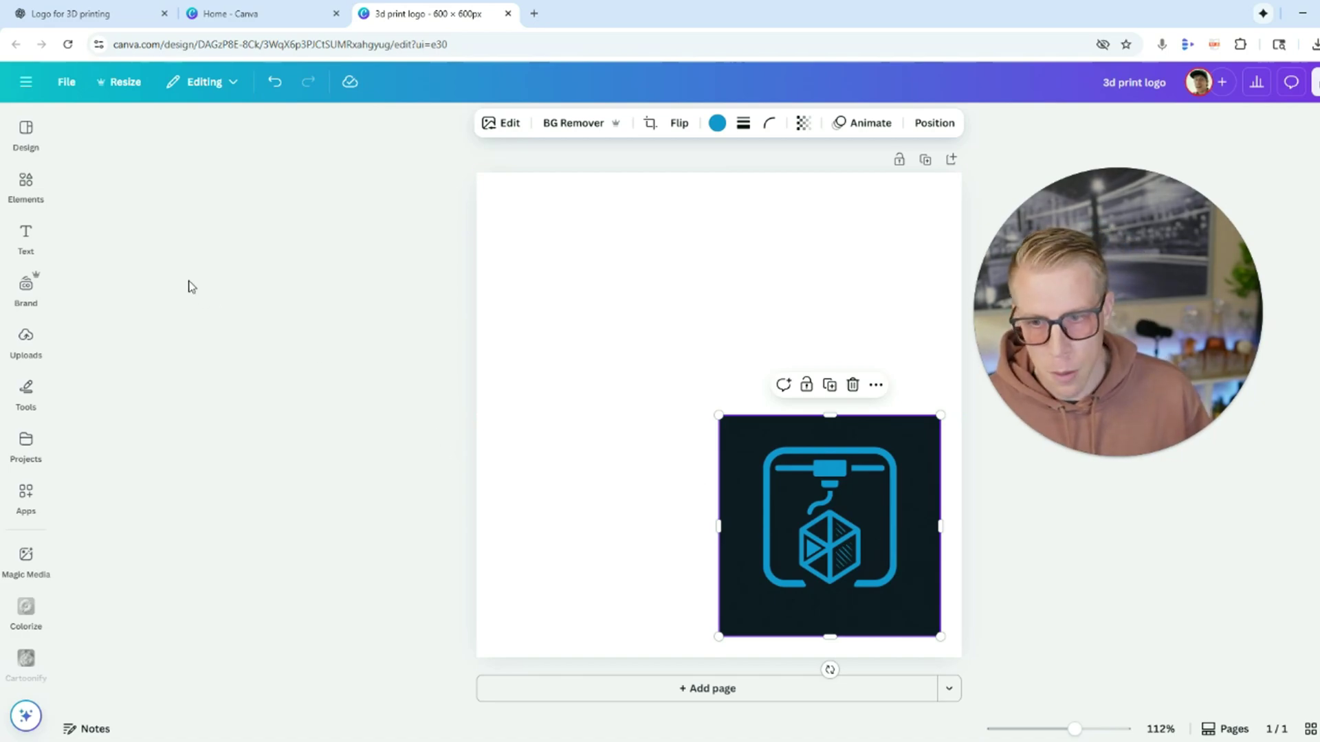
Add a circle frame from Elements and move it to the page's top-left corner
{"action": "left_click", "coordinate": [24, 184]}
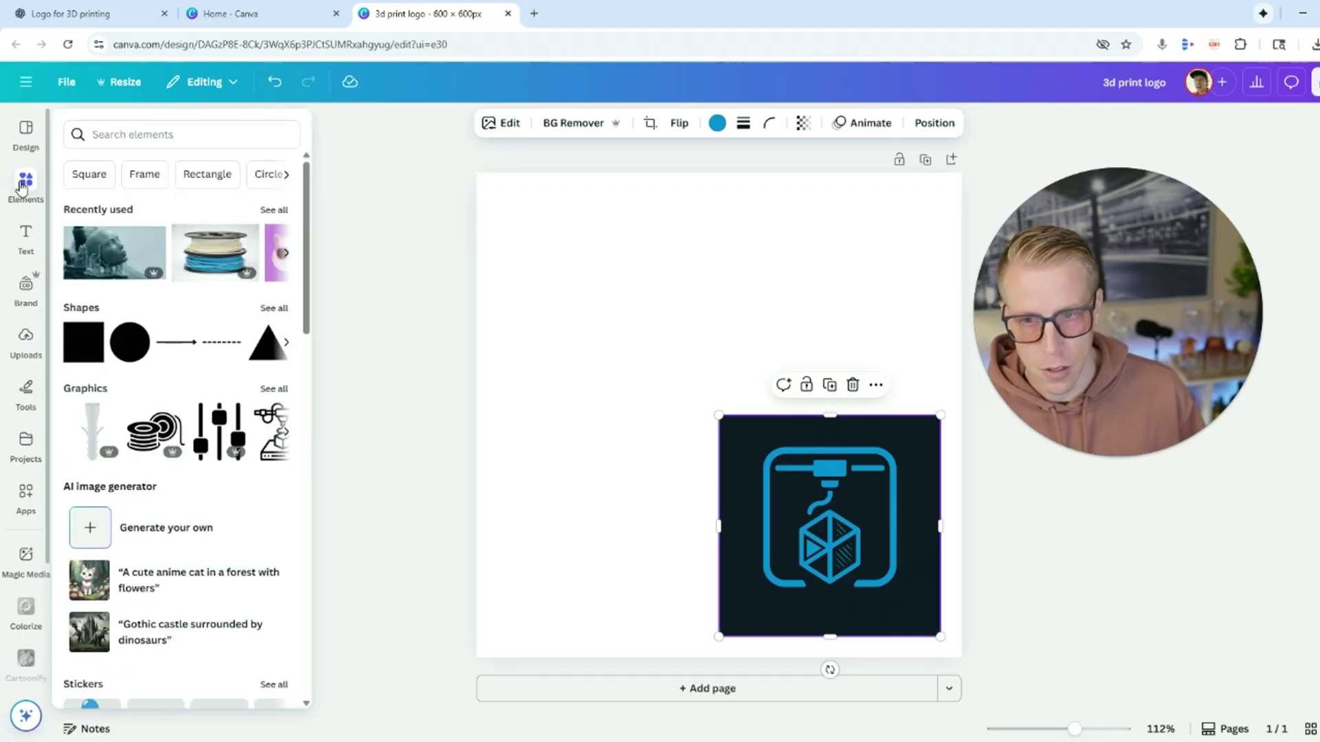
{"action": "scroll", "coordinate": [168, 341], "scroll_direction": "down", "scroll_amount": 15}
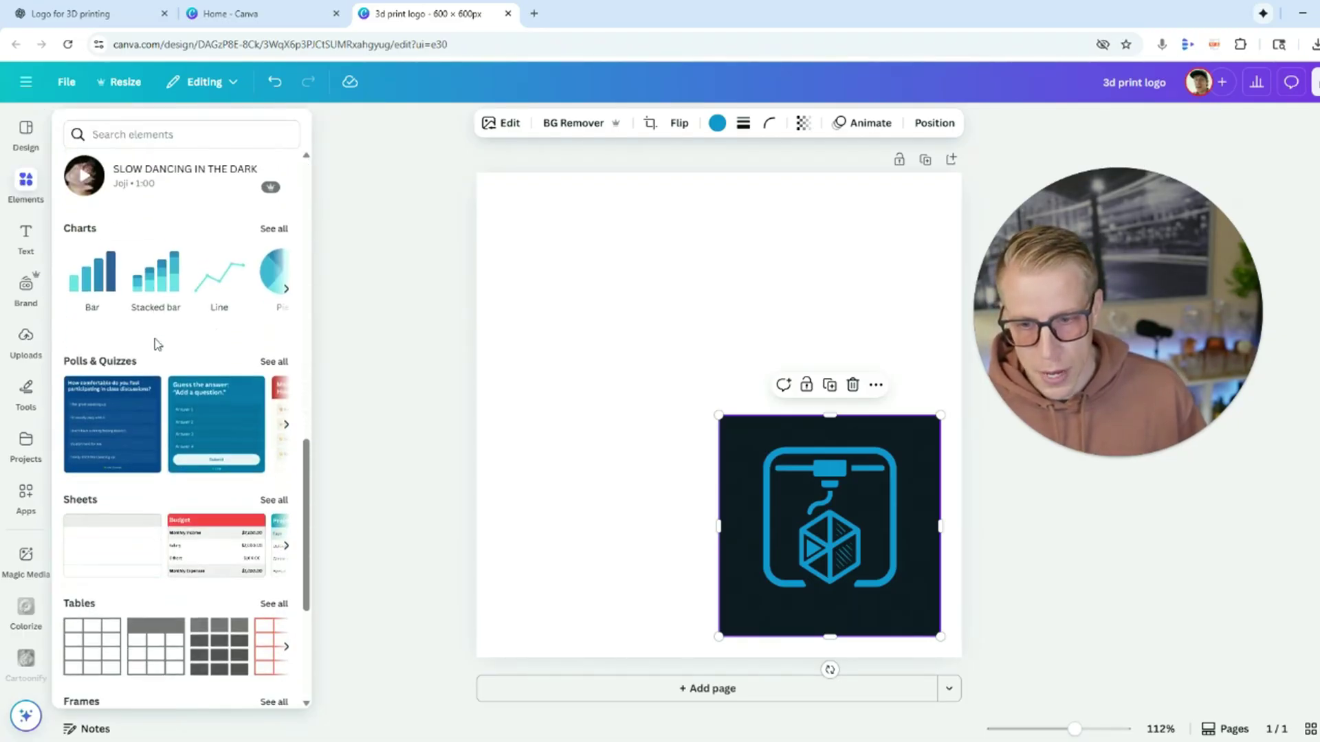
{"action": "scroll", "coordinate": [156, 345], "scroll_direction": "down", "scroll_amount": 2}
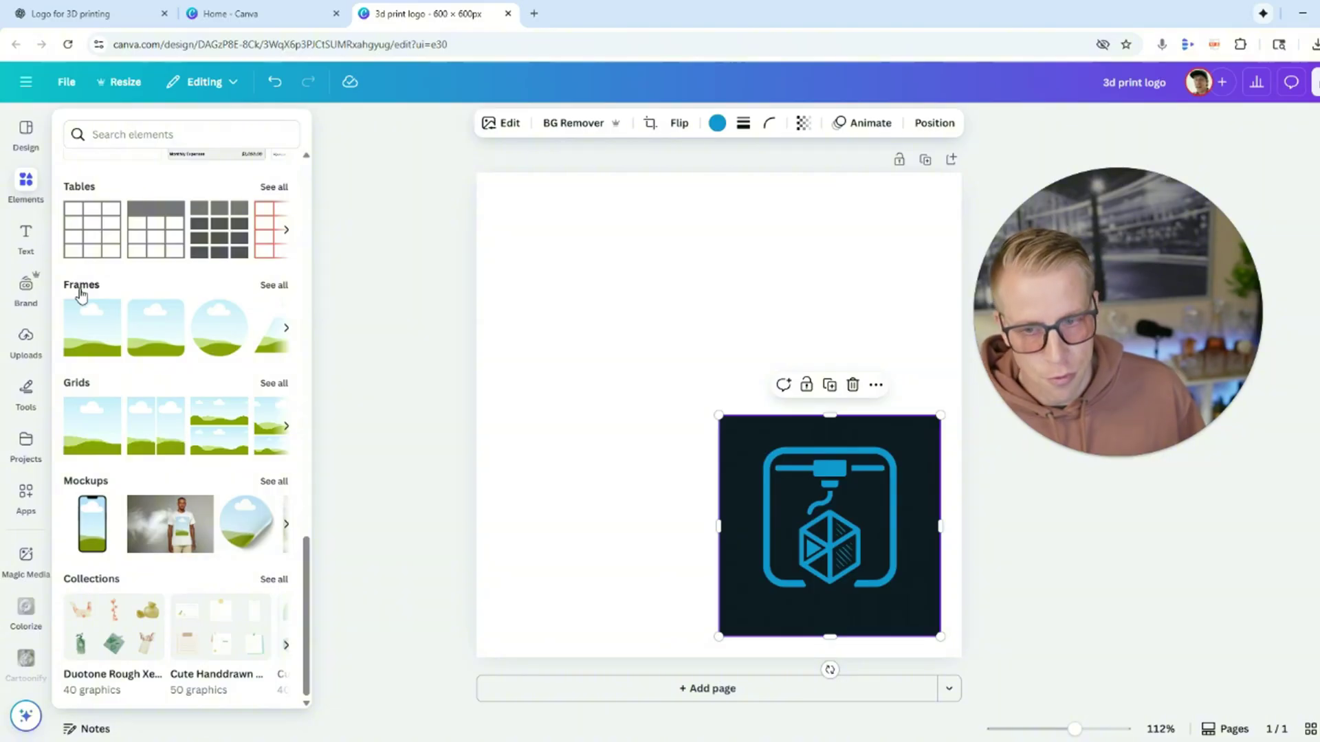
{"action": "left_click", "coordinate": [221, 344]}
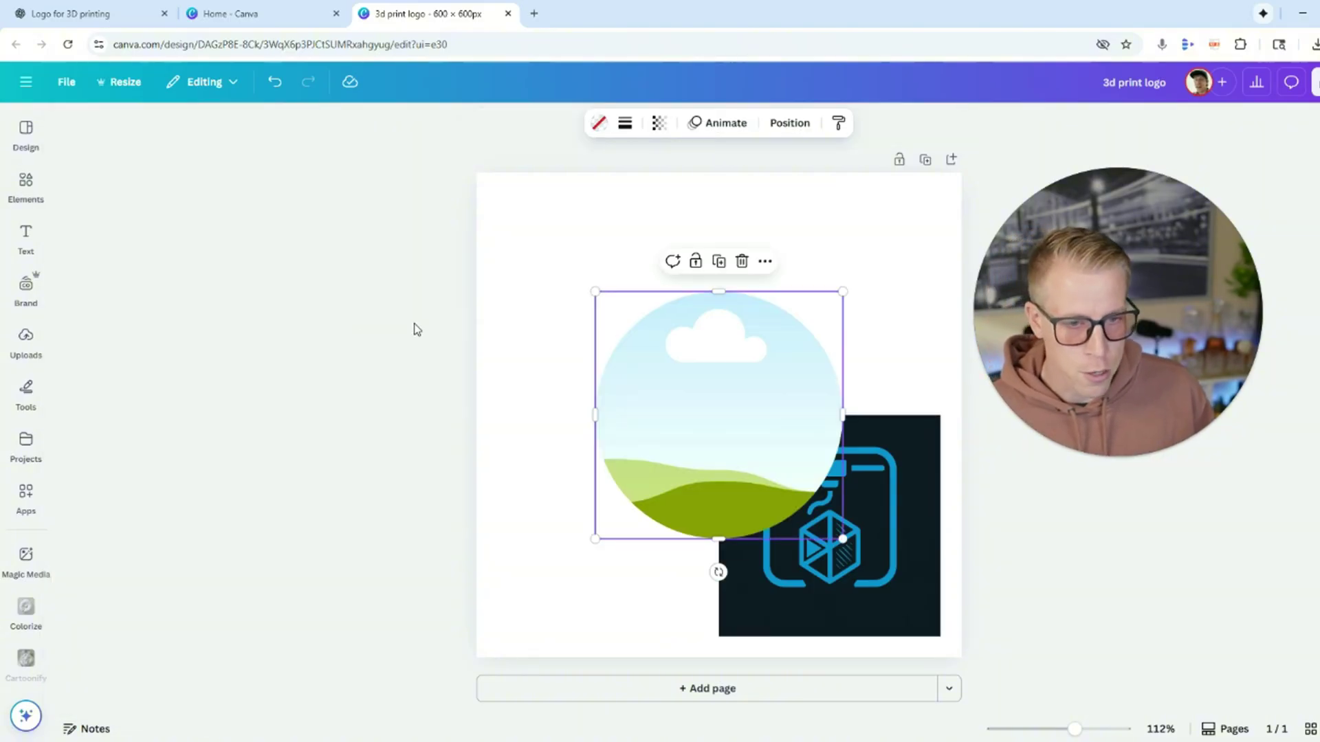
{"action": "left_click_drag", "start_coordinate": [730, 473], "coordinate": [608, 361]}
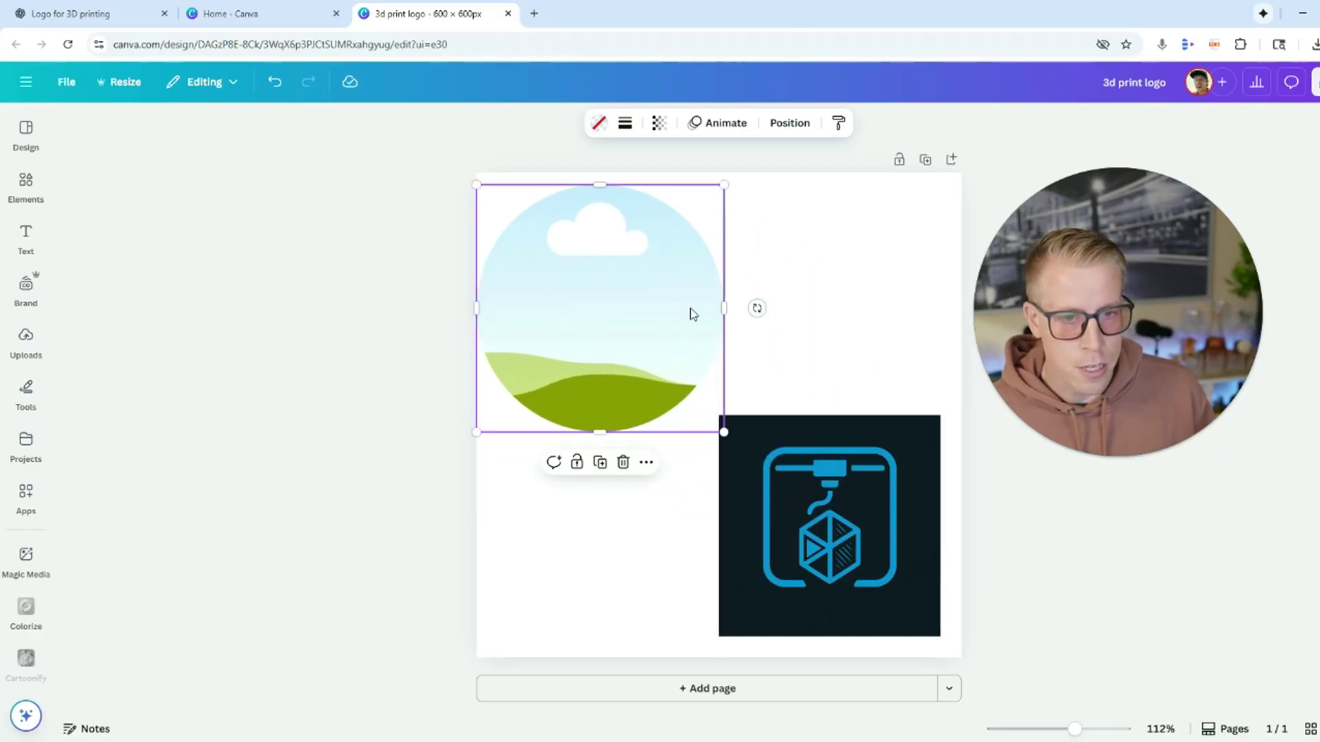
Drop the dark 3D-printer logo into the circle frame and enlarge it to about 577 × 577
{"action": "left_click", "coordinate": [887, 332]}
{"action": "left_click", "coordinate": [877, 528]}
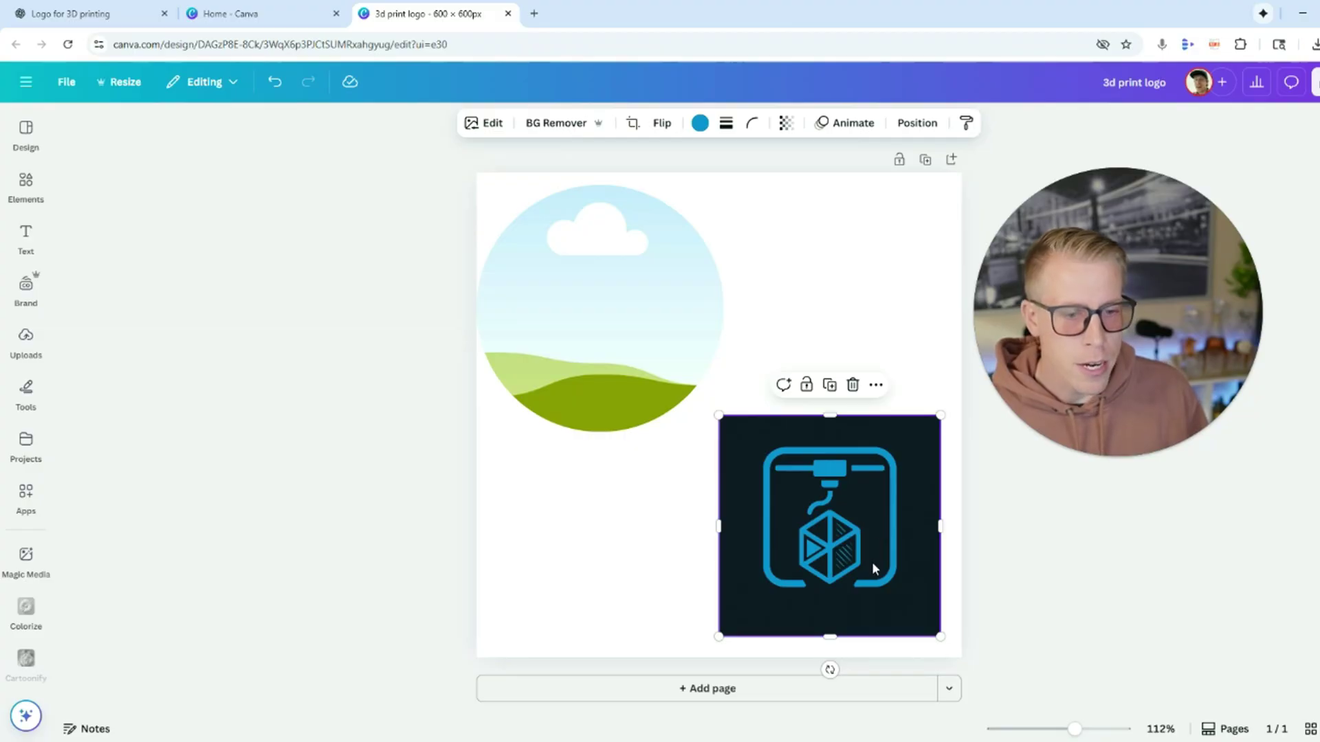
{"action": "left_click_drag", "start_coordinate": [874, 570], "coordinate": [614, 309]}
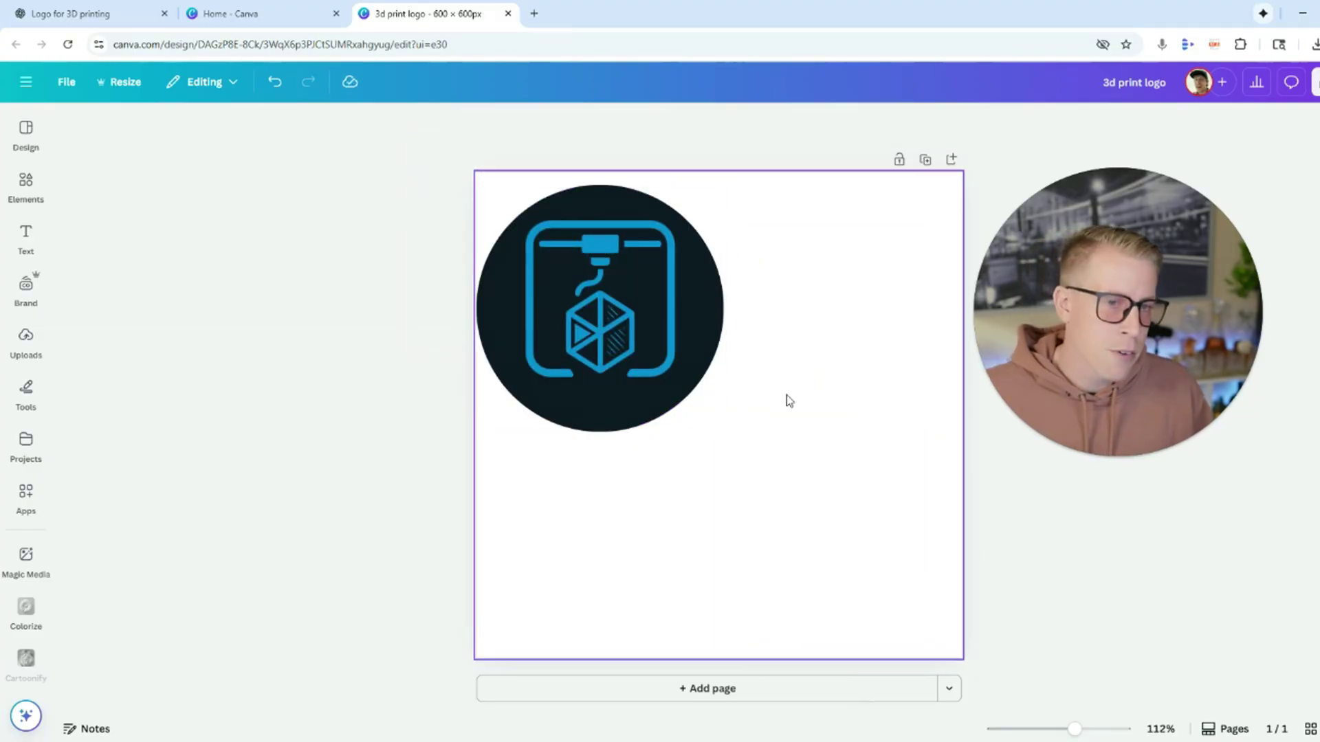
{"action": "left_click", "coordinate": [692, 348]}
{"action": "left_click_drag", "start_coordinate": [723, 432], "coordinate": [978, 620]}
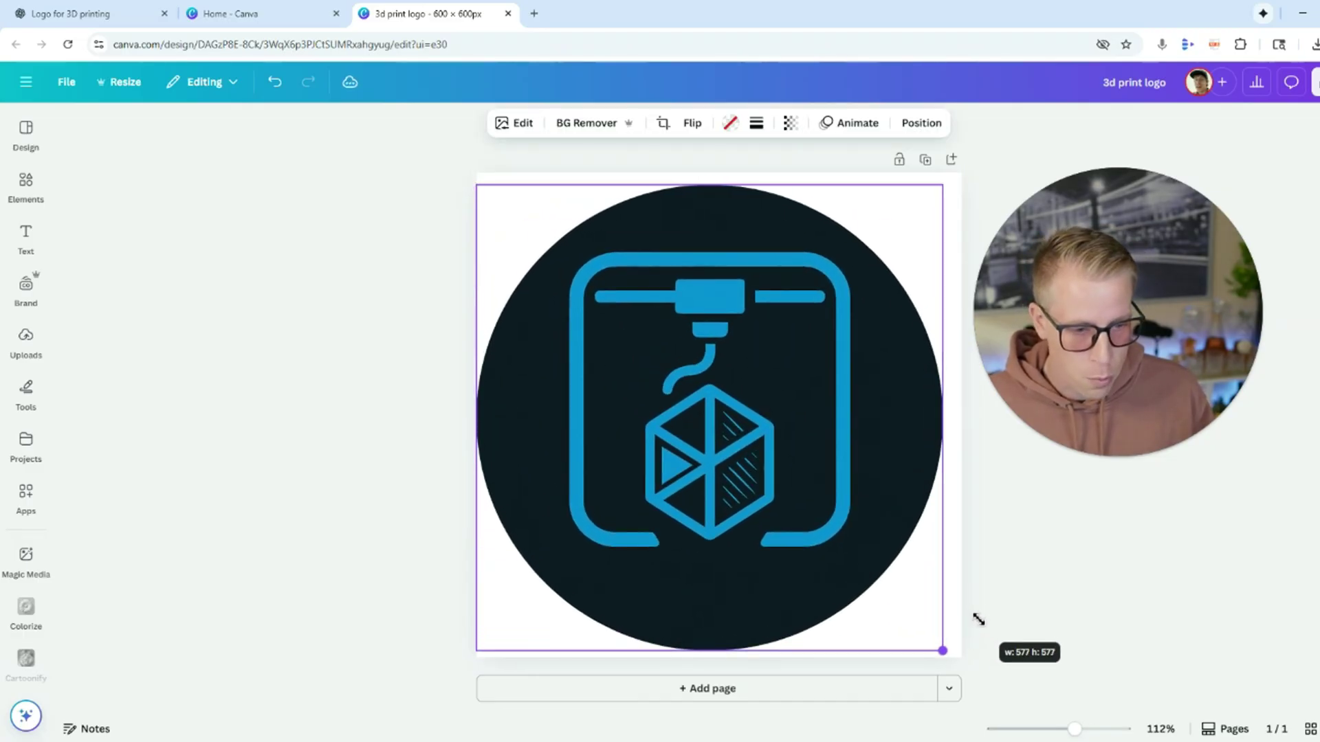
Snap the circular logo to the page centre and deselect it to check the layout
{"action": "left_click_drag", "start_coordinate": [777, 542], "coordinate": [784, 534]}
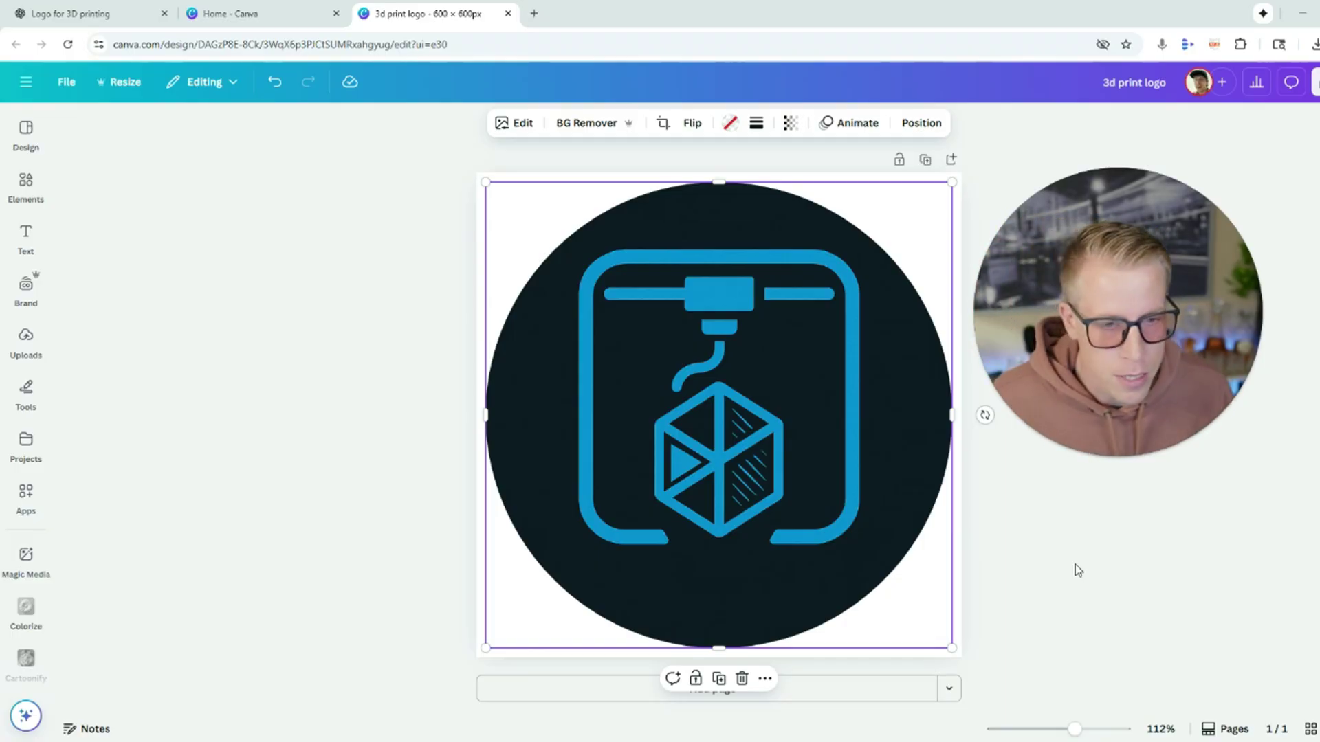
{"action": "left_click", "coordinate": [1047, 571]}
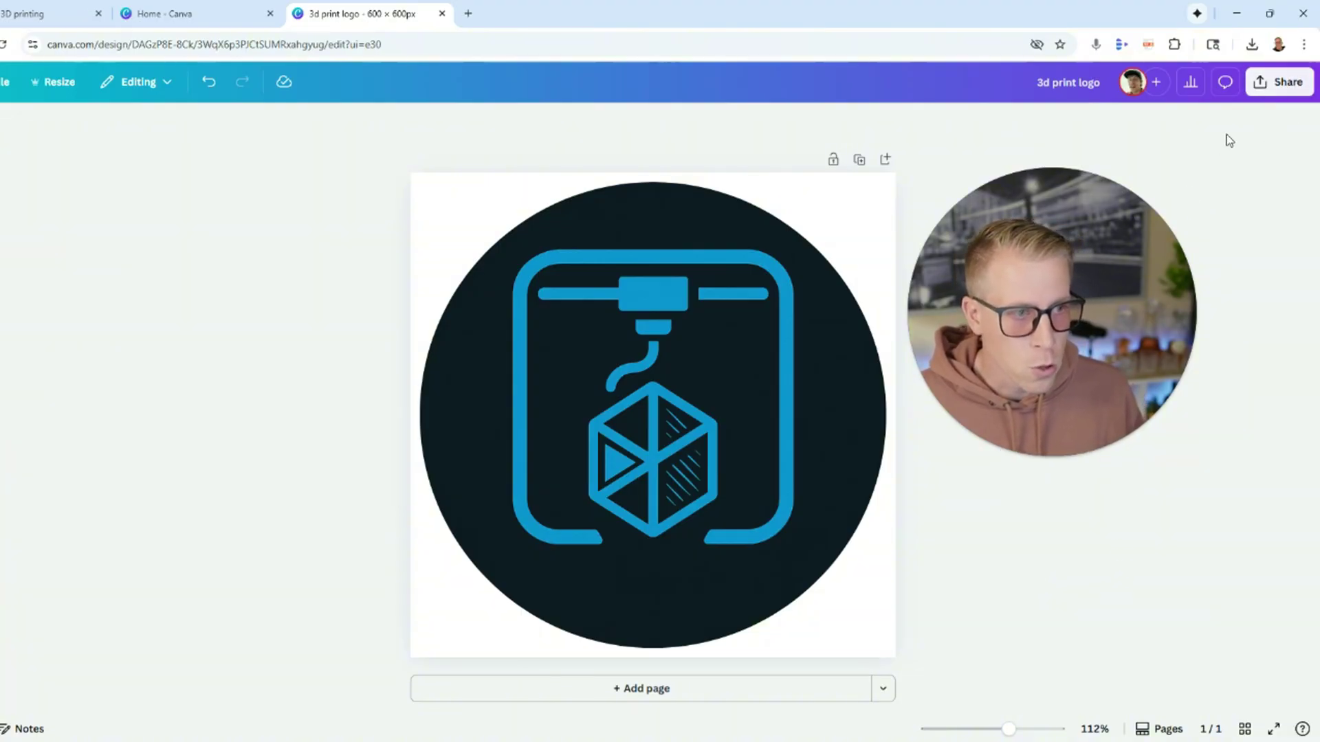
Download the design as PNG, saving '3d print logo.png' to Downloads
{"action": "left_click", "coordinate": [1281, 84]}
{"action": "left_click", "coordinate": [1069, 386]}
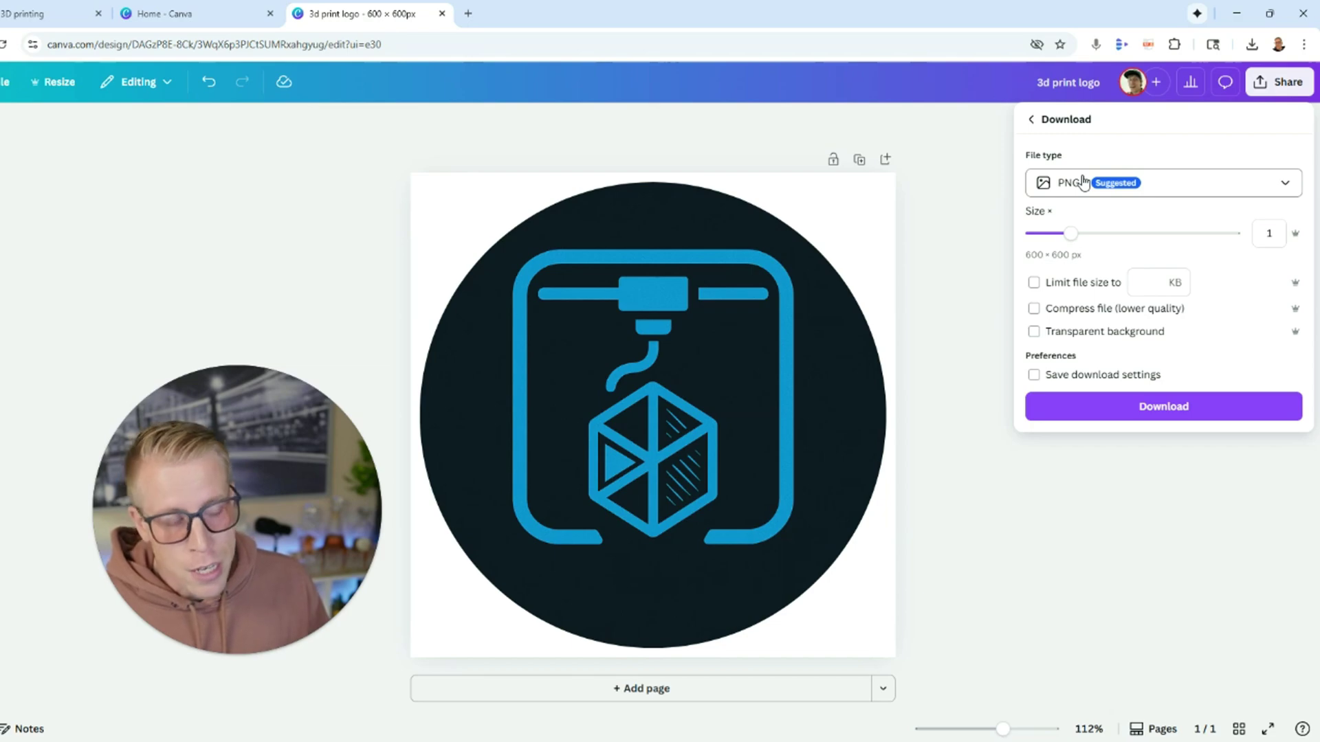
{"action": "left_click", "coordinate": [1126, 415]}
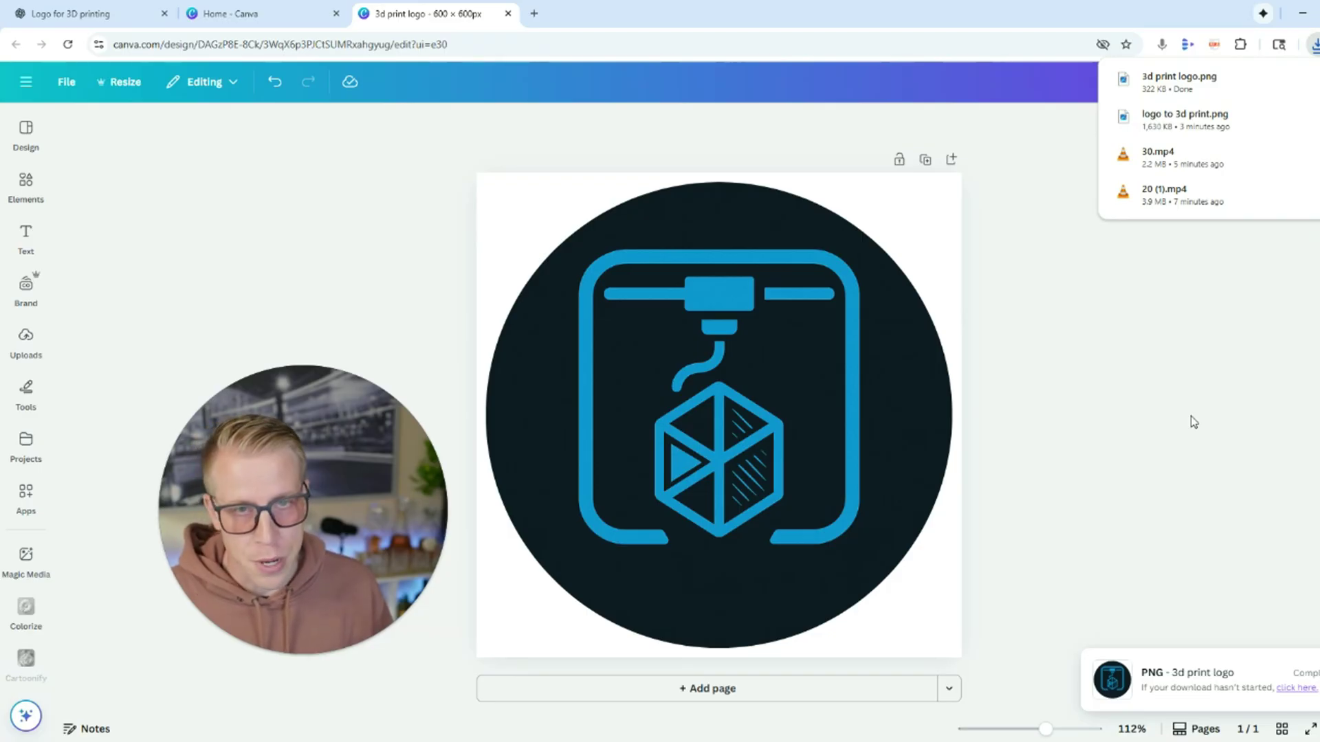
In a new tab, go to makerworld.com, then MakerLab, and start Image to Keychain
{"action": "left_click", "coordinate": [534, 13]}
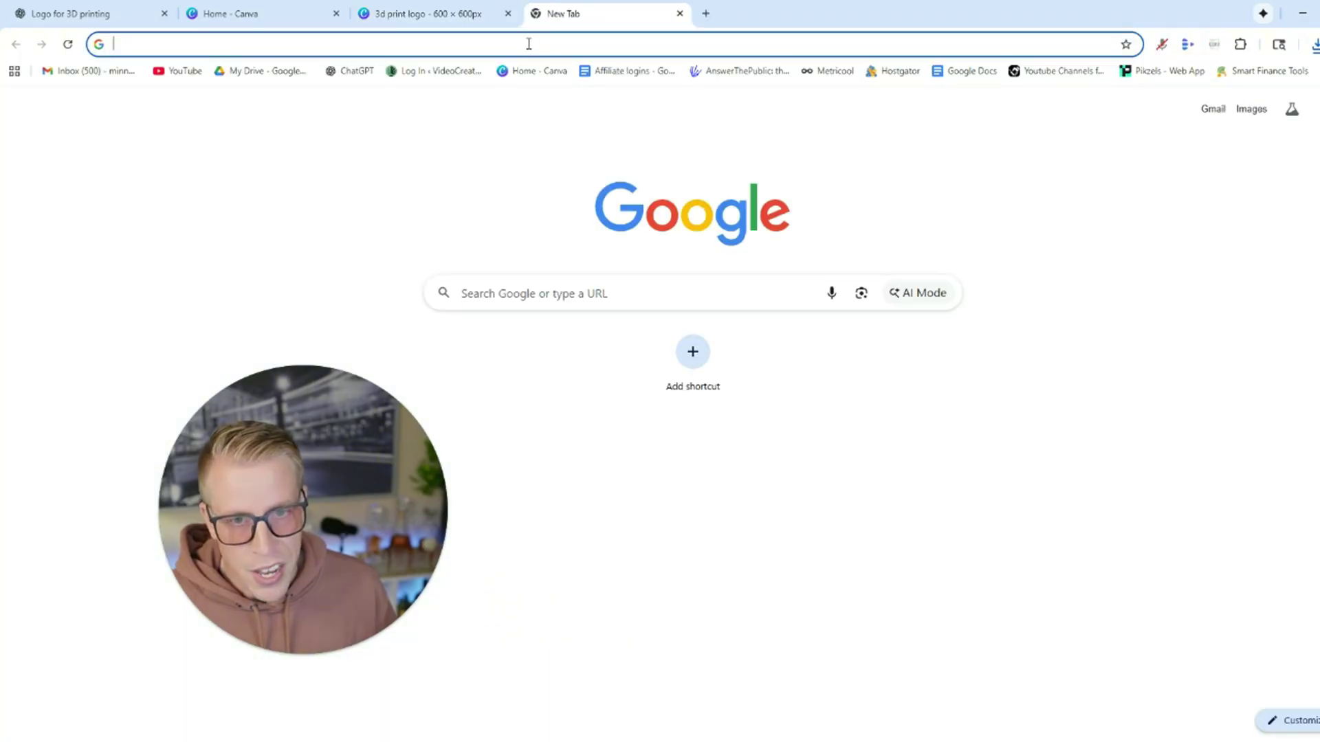
{"action": "type", "text": "makerworld.com"}
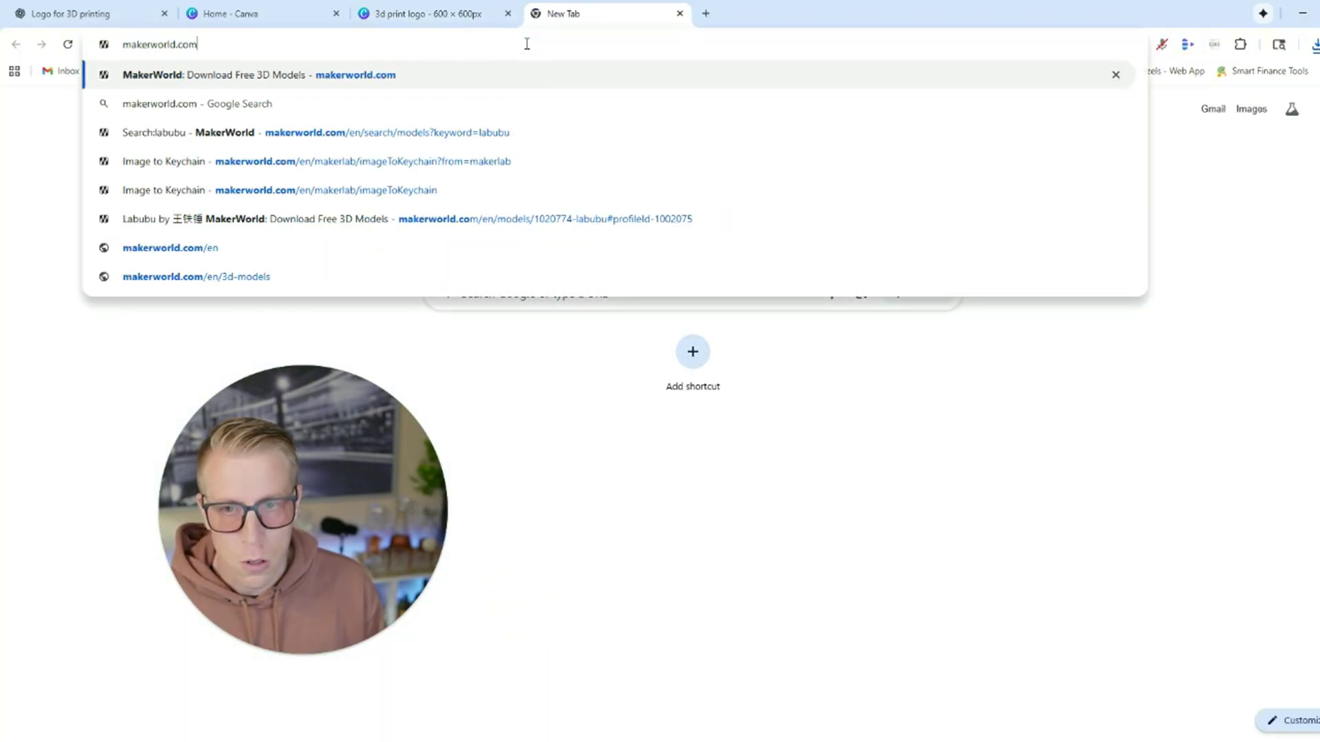
{"action": "key", "text": "Return"}
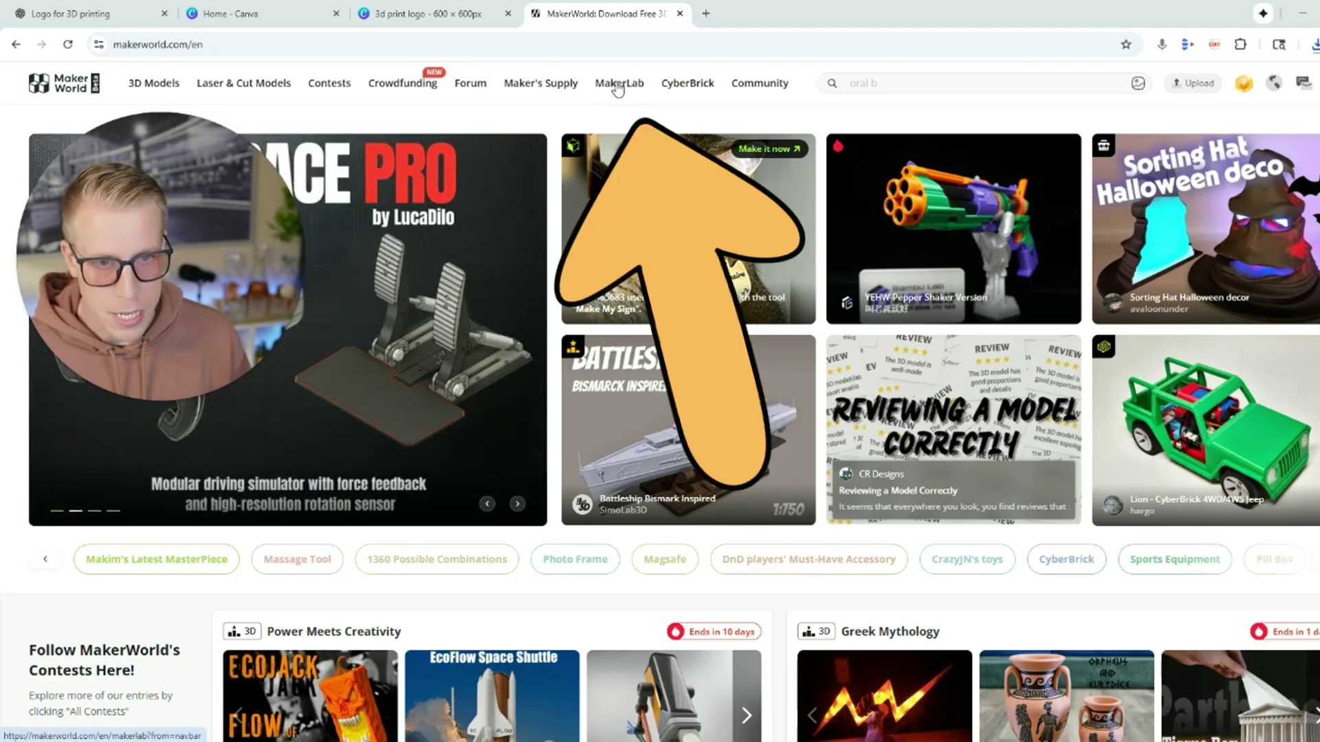
{"action": "left_click", "coordinate": [618, 85]}
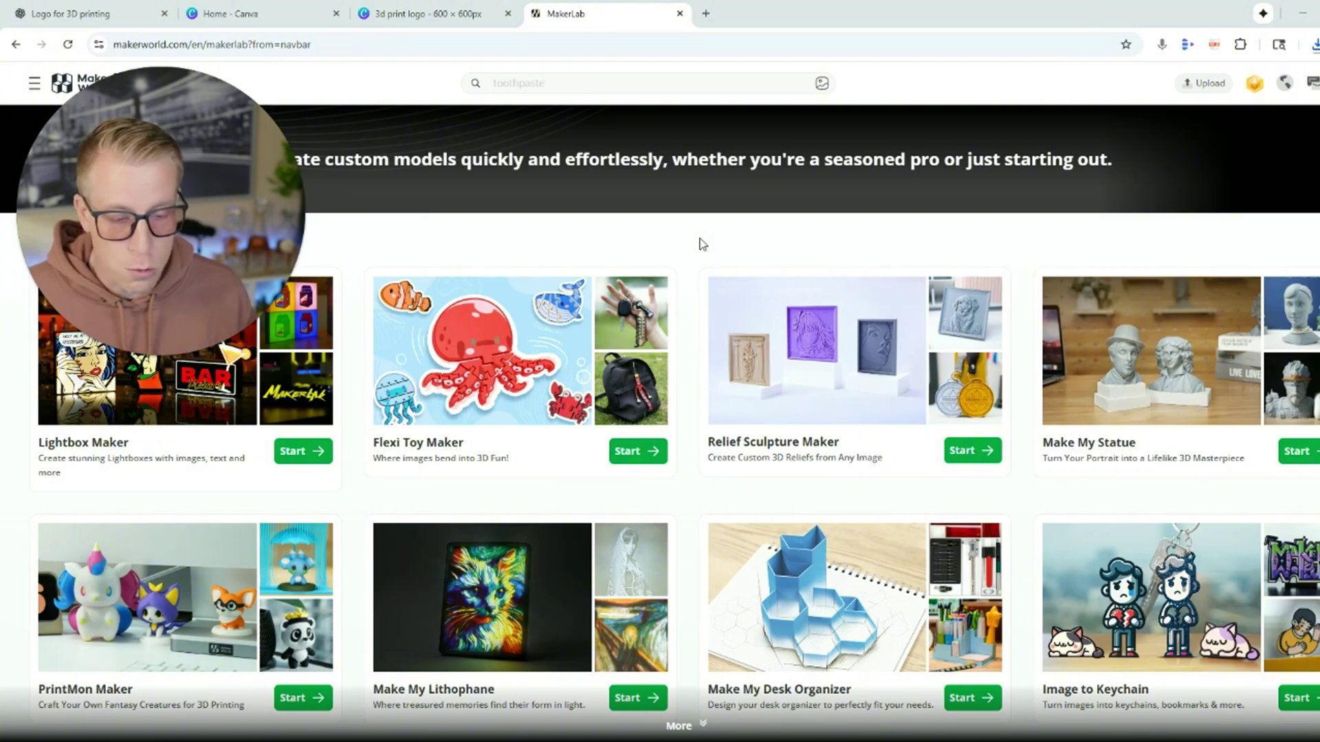
{"action": "scroll", "coordinate": [701, 243], "scroll_direction": "down", "scroll_amount": 3}
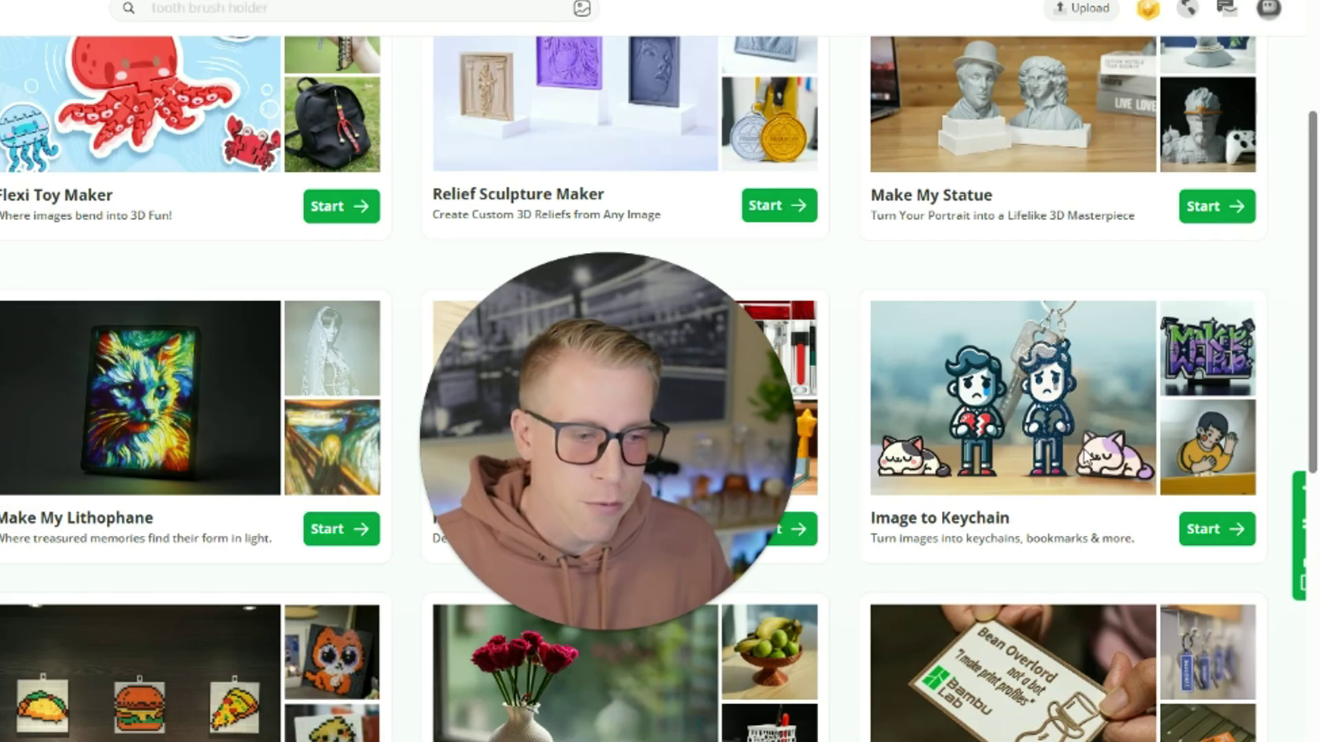
{"action": "left_click", "coordinate": [1213, 529]}
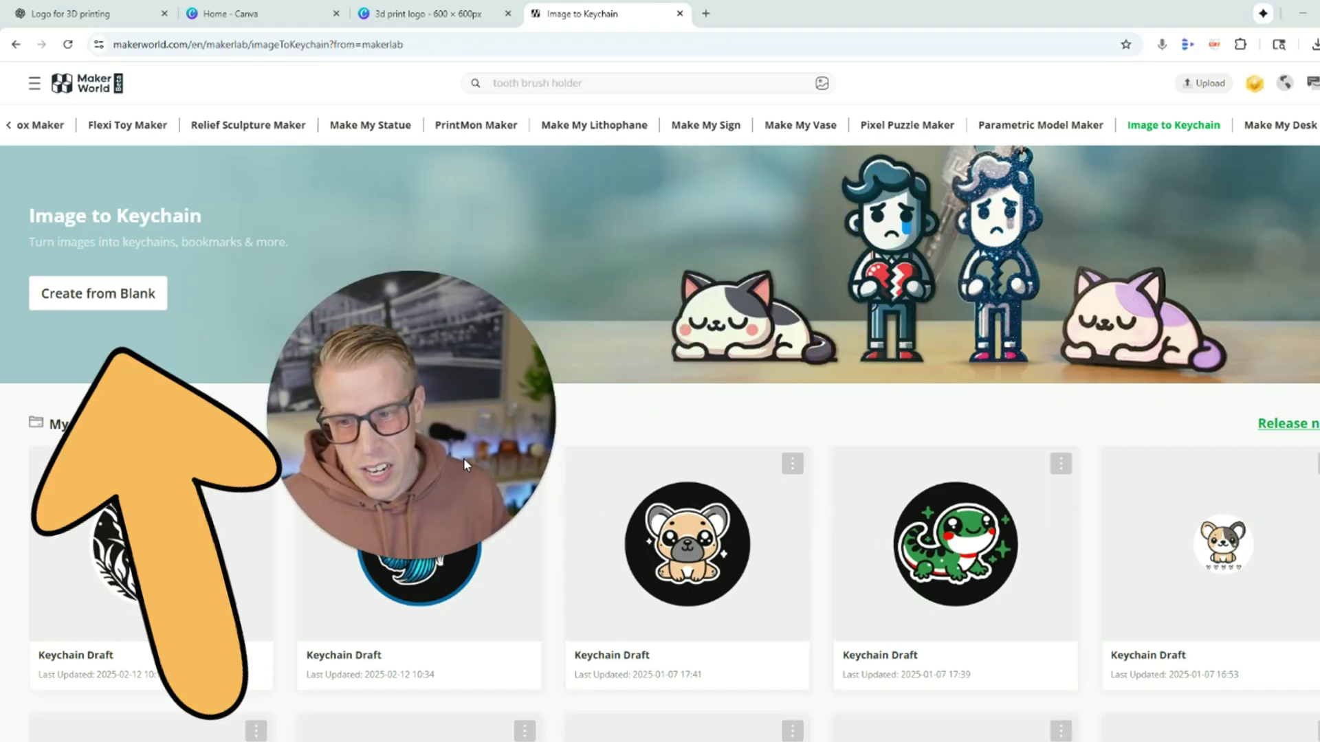
Choose Create from Blank to begin a new keychain draft
{"action": "left_click", "coordinate": [117, 302]}
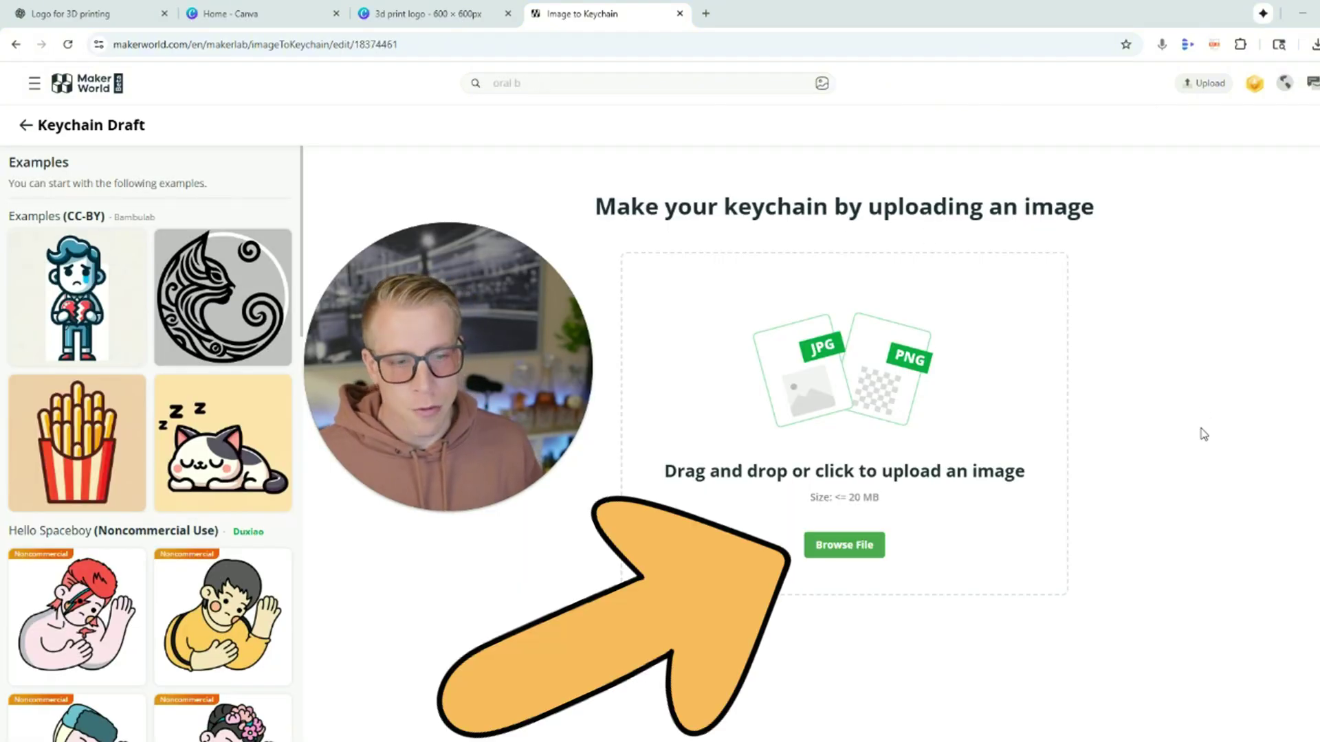
Upload '3d print logo' from Downloads via Browse File
{"action": "left_click", "coordinate": [844, 545]}
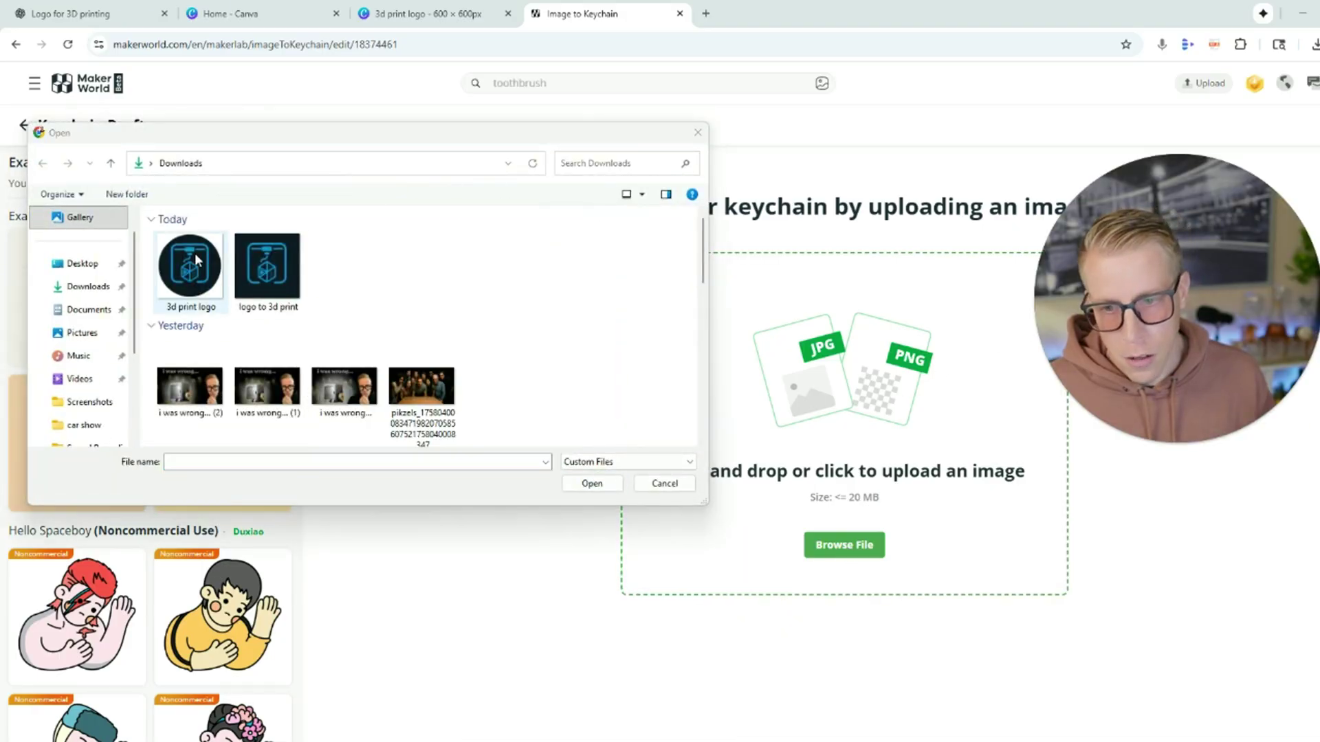
{"action": "double_click", "coordinate": [190, 265]}
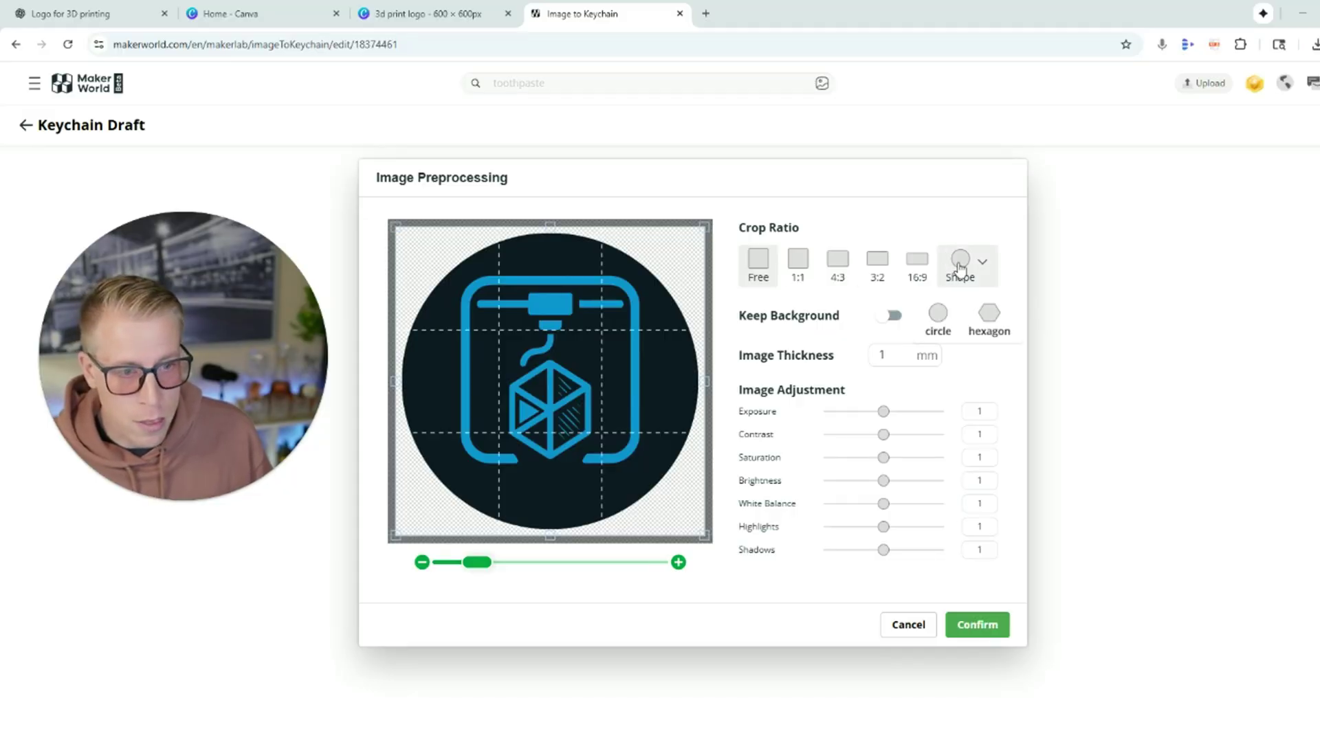
Apply the circle crop shape with a 2 mm image thickness and confirm the conversion
{"action": "left_click", "coordinate": [939, 315]}
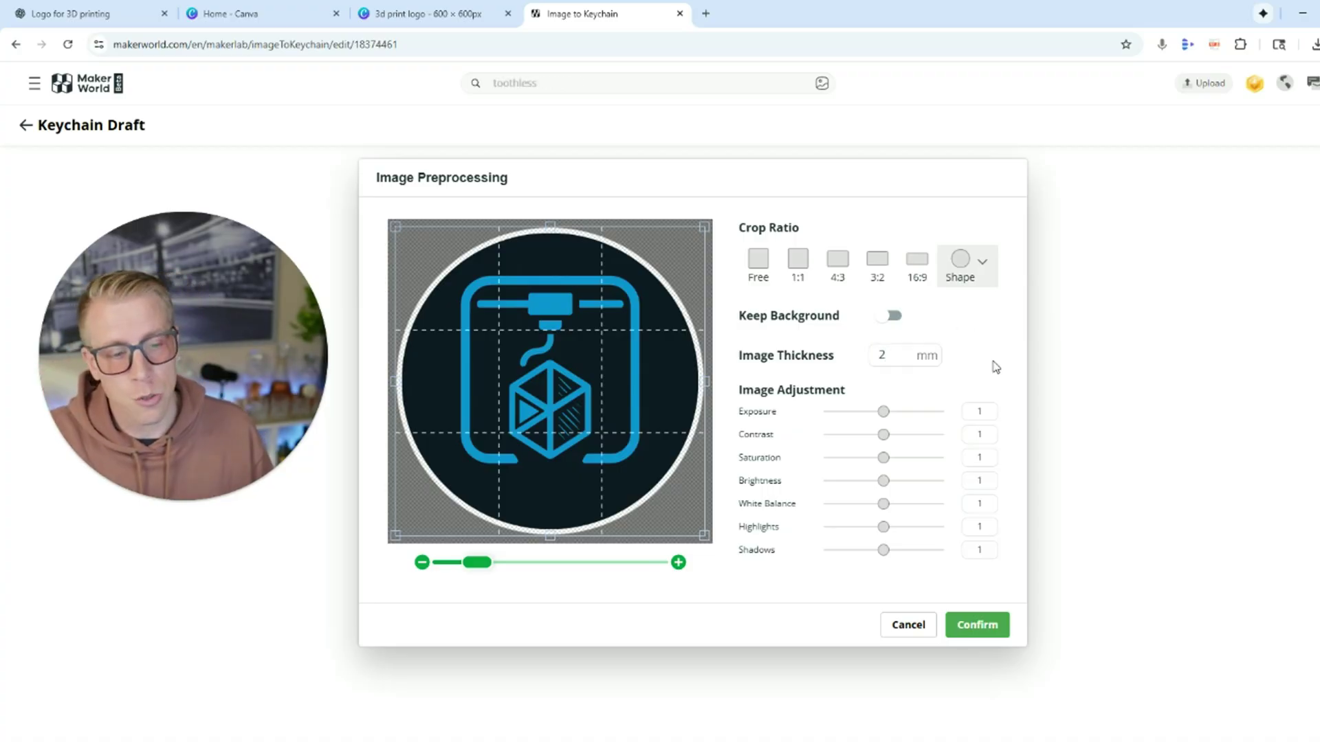
{"action": "left_click", "coordinate": [981, 627]}
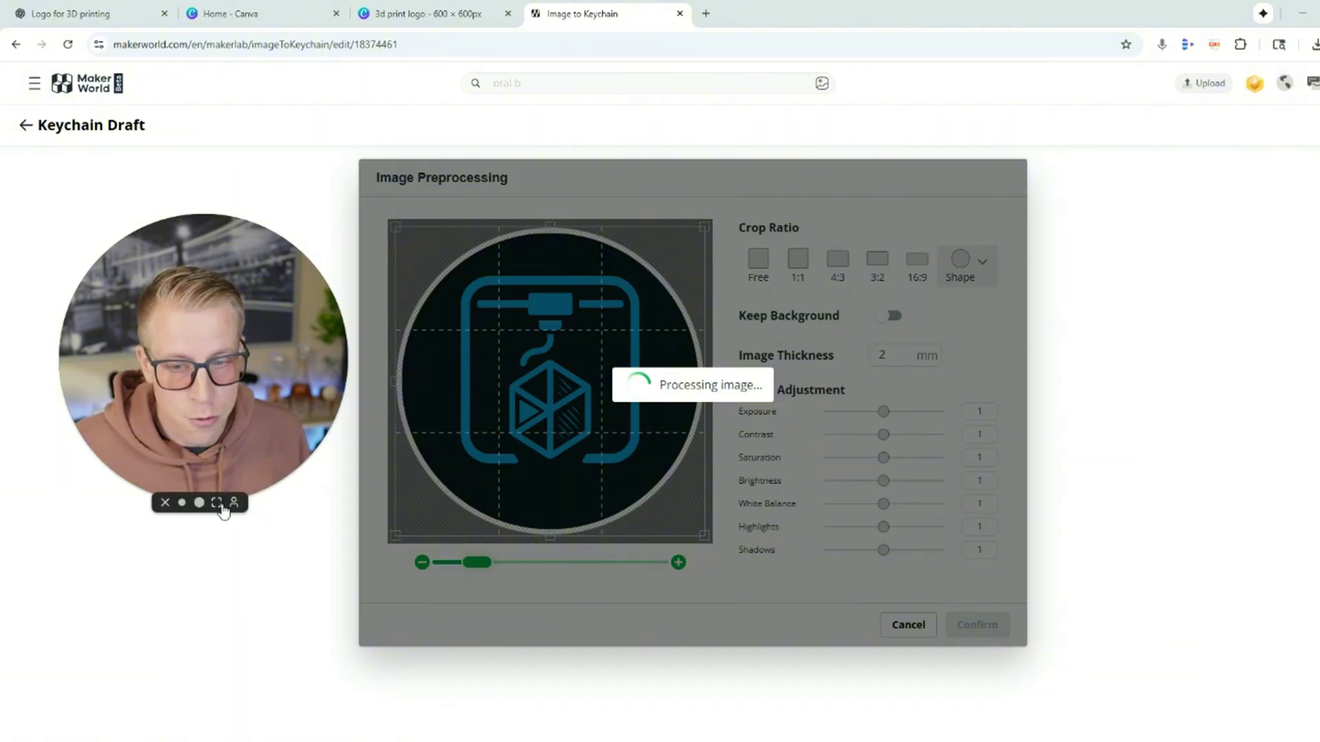
{"action": "left_click", "coordinate": [218, 505]}
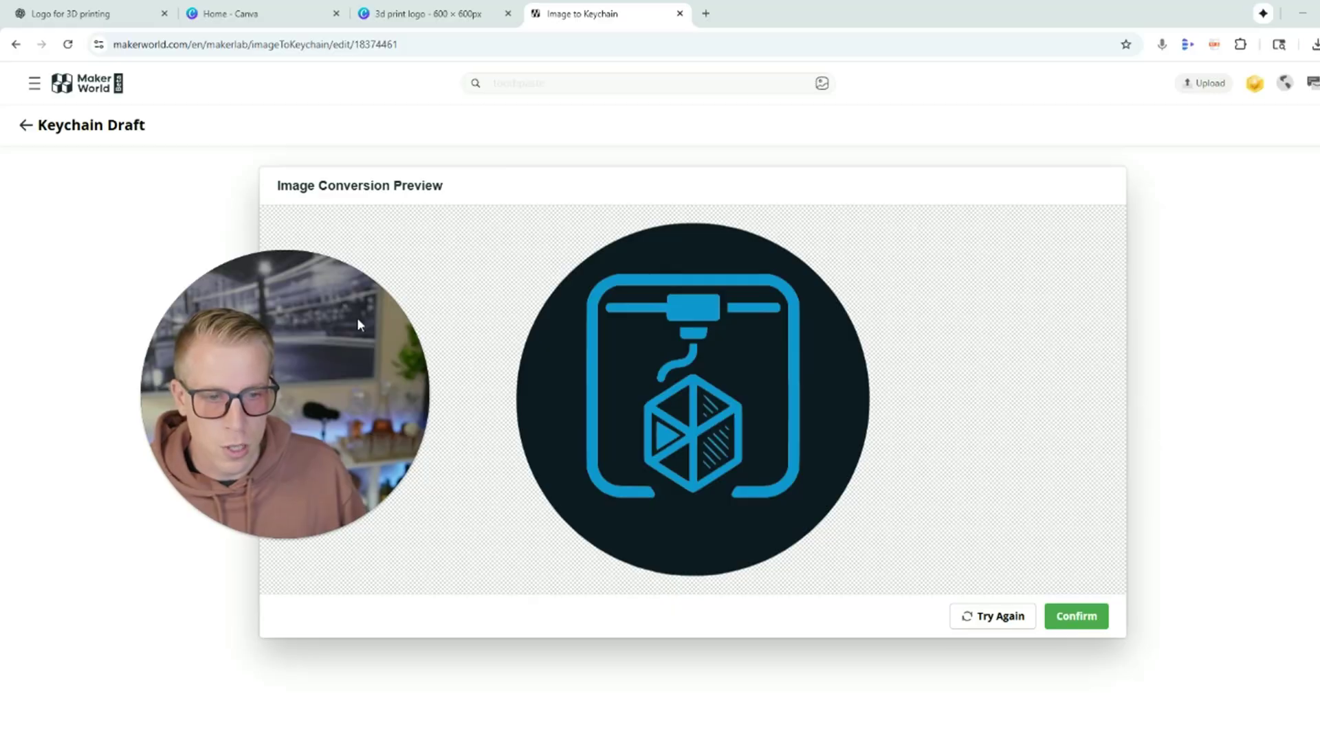
Accept the conversion preview and auto-match 12 Color, mapping blue and black to filaments
{"action": "left_click", "coordinate": [1077, 616]}
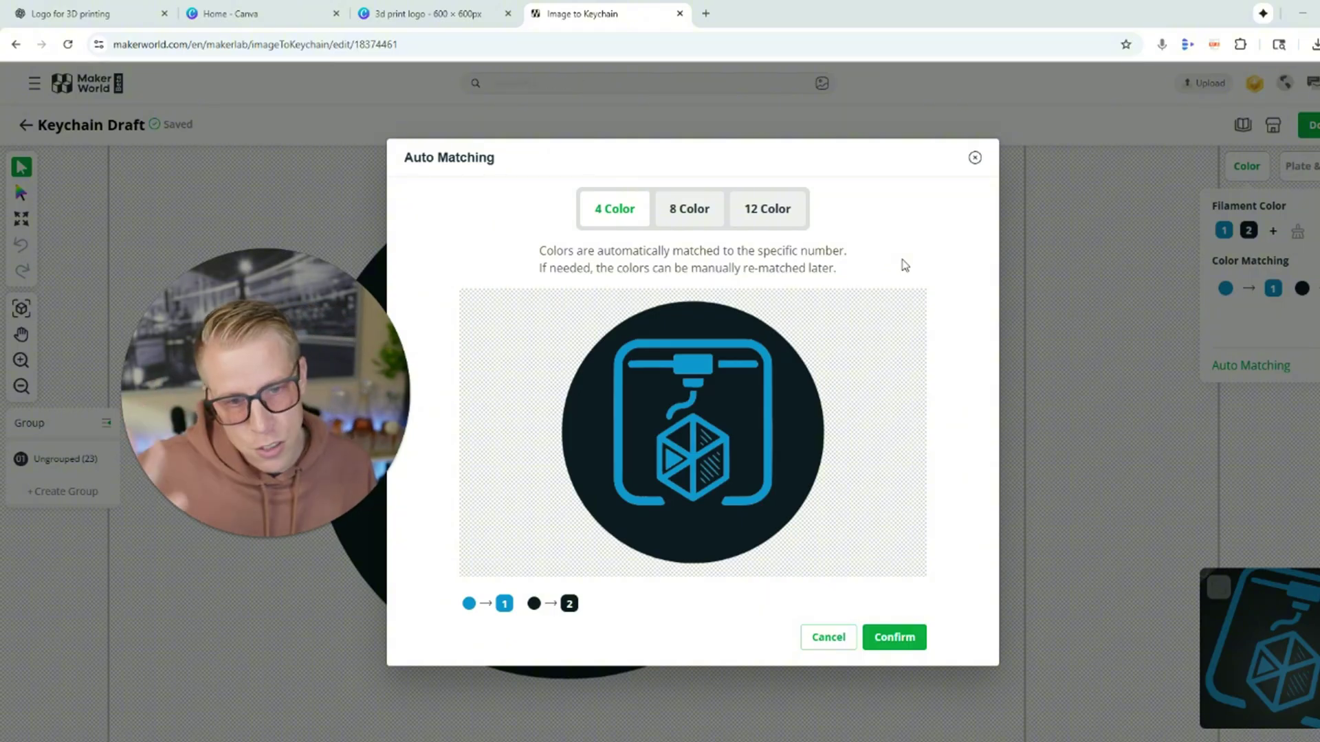
{"action": "left_click", "coordinate": [766, 218]}
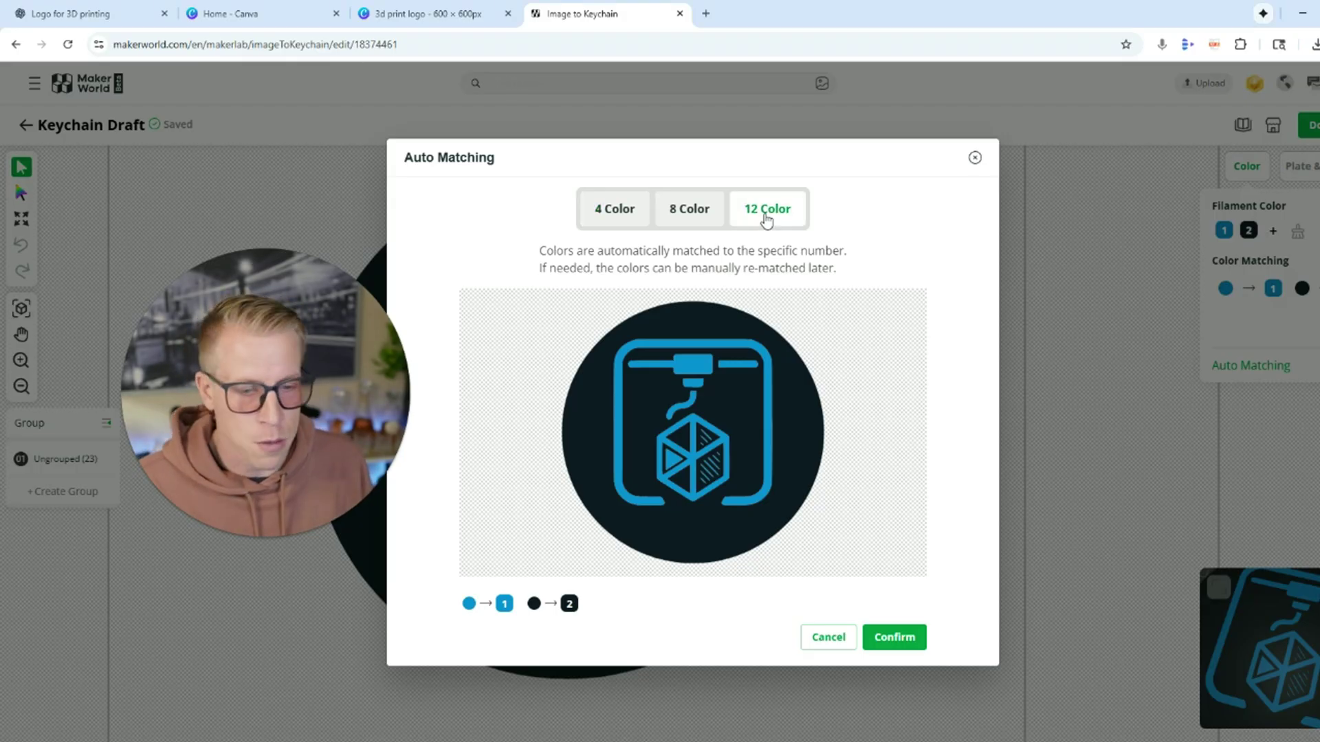
{"action": "left_click", "coordinate": [892, 638]}
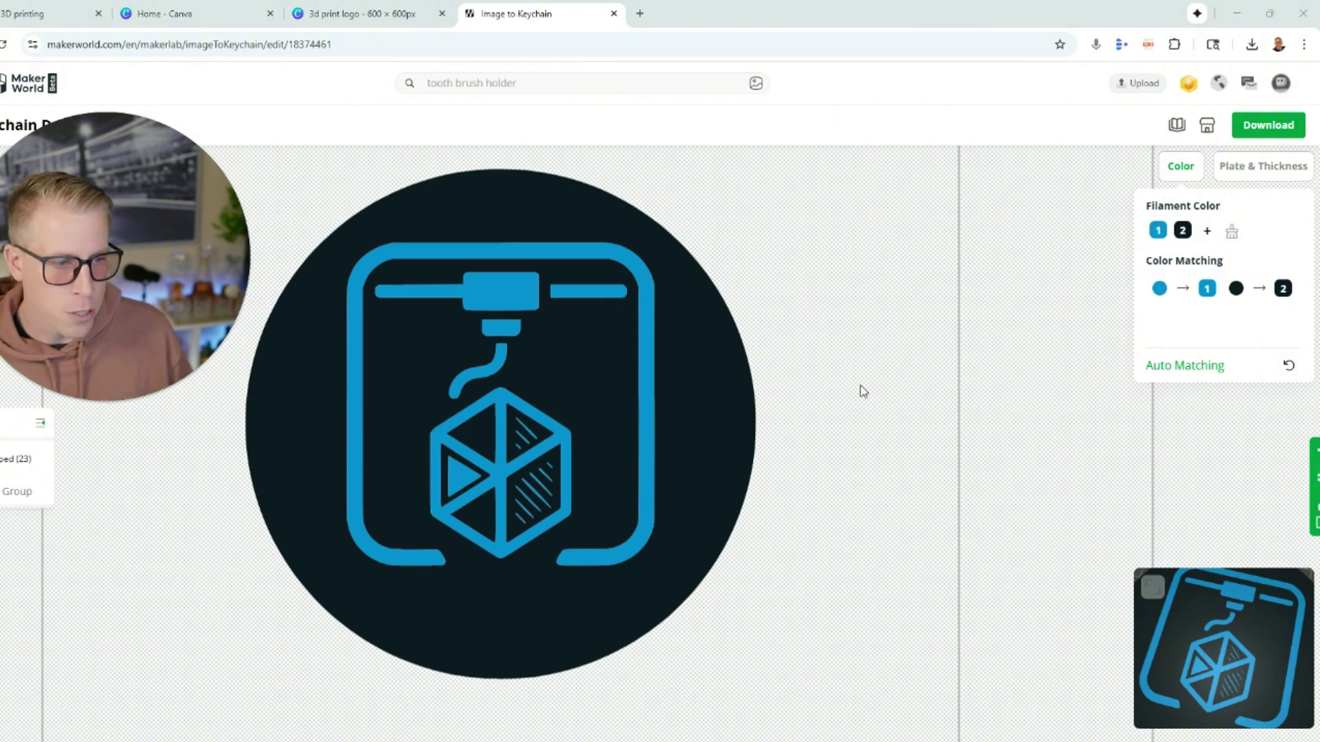
Preview the plaque in 3D, orbit it, then switch back to the 2D editor
{"action": "left_click", "coordinate": [1160, 594]}
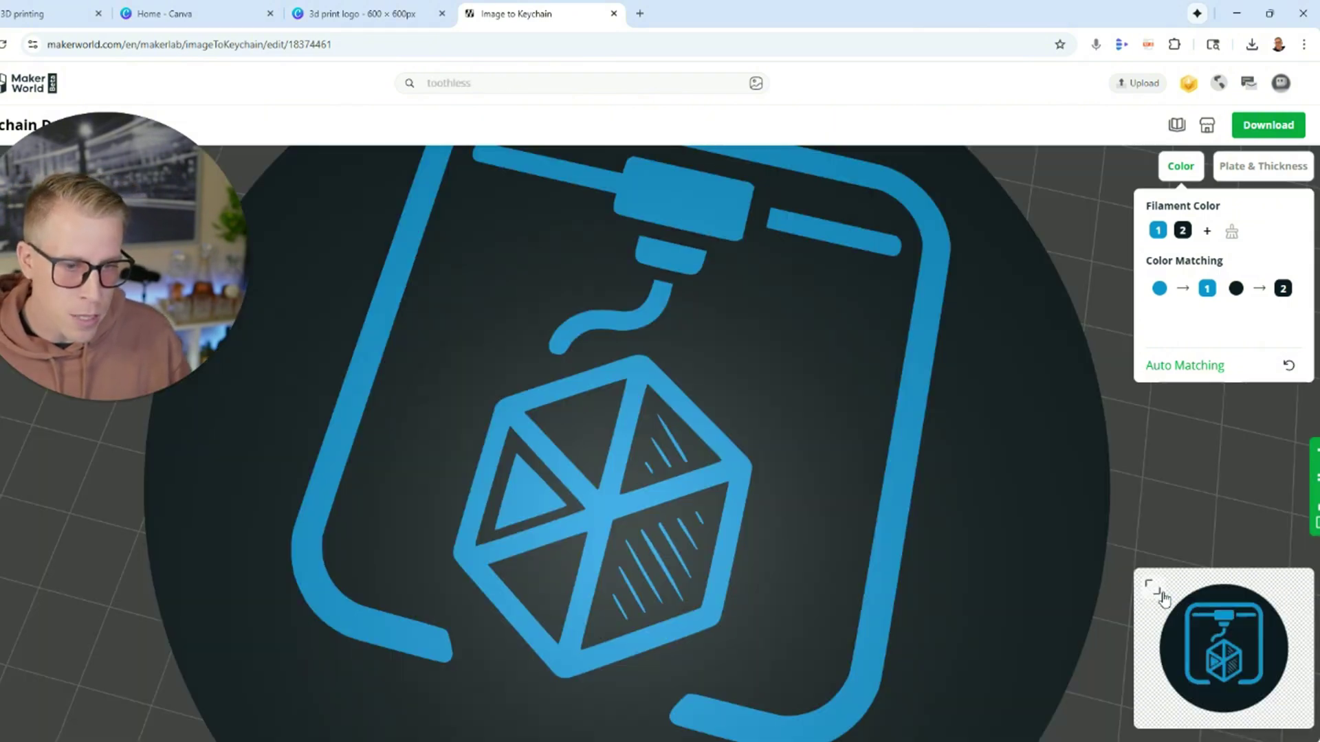
{"action": "scroll", "coordinate": [749, 492], "scroll_direction": "down", "scroll_amount": 3}
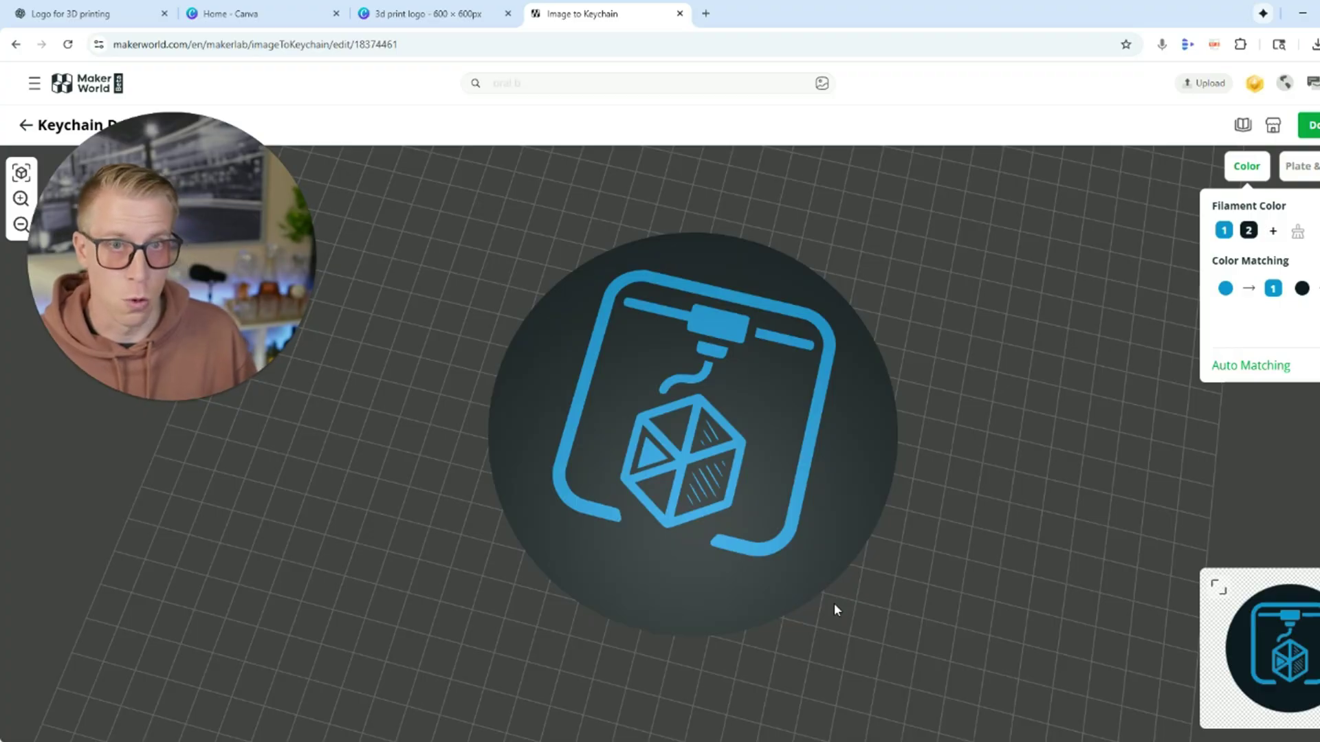
{"action": "mouse_move", "coordinate": [855, 640]}
{"action": "left_mouse_down"}
{"action": "mouse_move", "coordinate": [810, 601]}
{"action": "mouse_move", "coordinate": [722, 402]}
{"action": "mouse_move", "coordinate": [766, 531]}
{"action": "mouse_move", "coordinate": [832, 600]}
{"action": "mouse_move", "coordinate": [942, 645]}
{"action": "mouse_move", "coordinate": [860, 625]}
{"action": "mouse_move", "coordinate": [869, 586]}
{"action": "mouse_move", "coordinate": [872, 640]}
{"action": "left_mouse_up"}
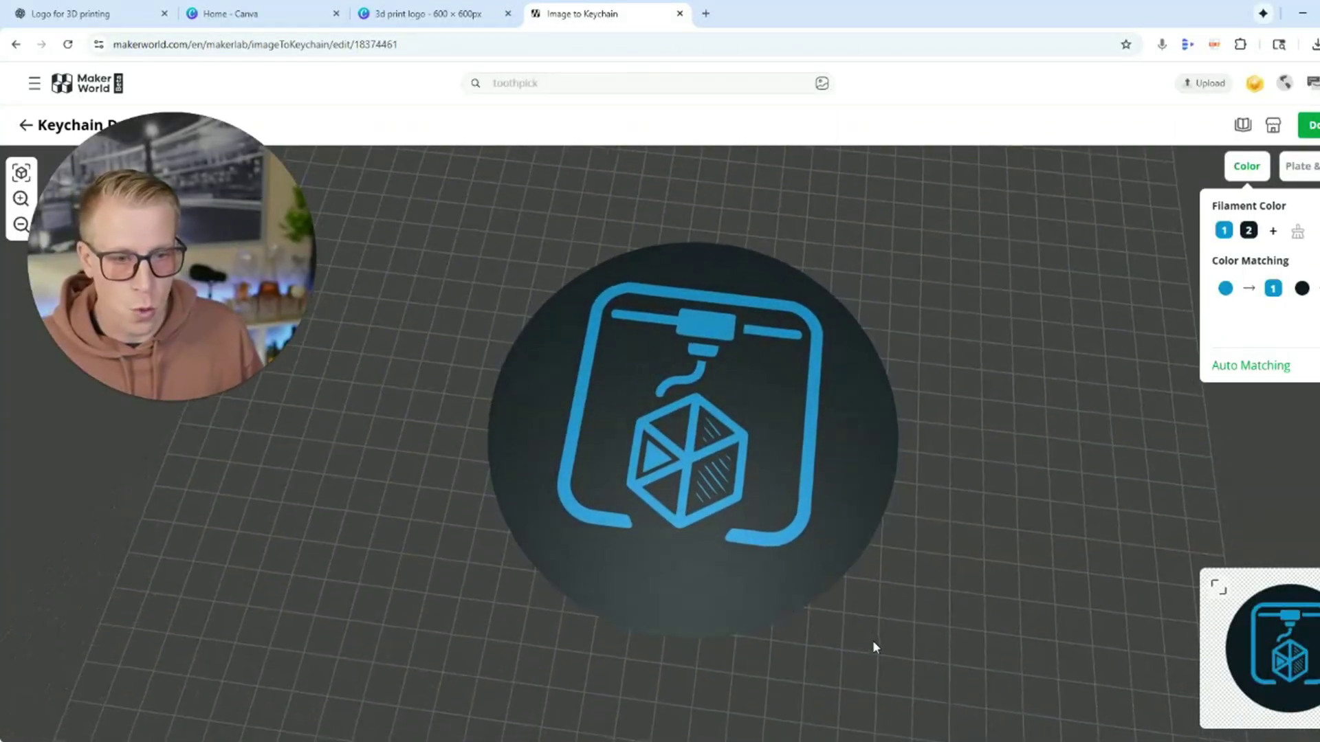
{"action": "left_click", "coordinate": [1218, 592]}
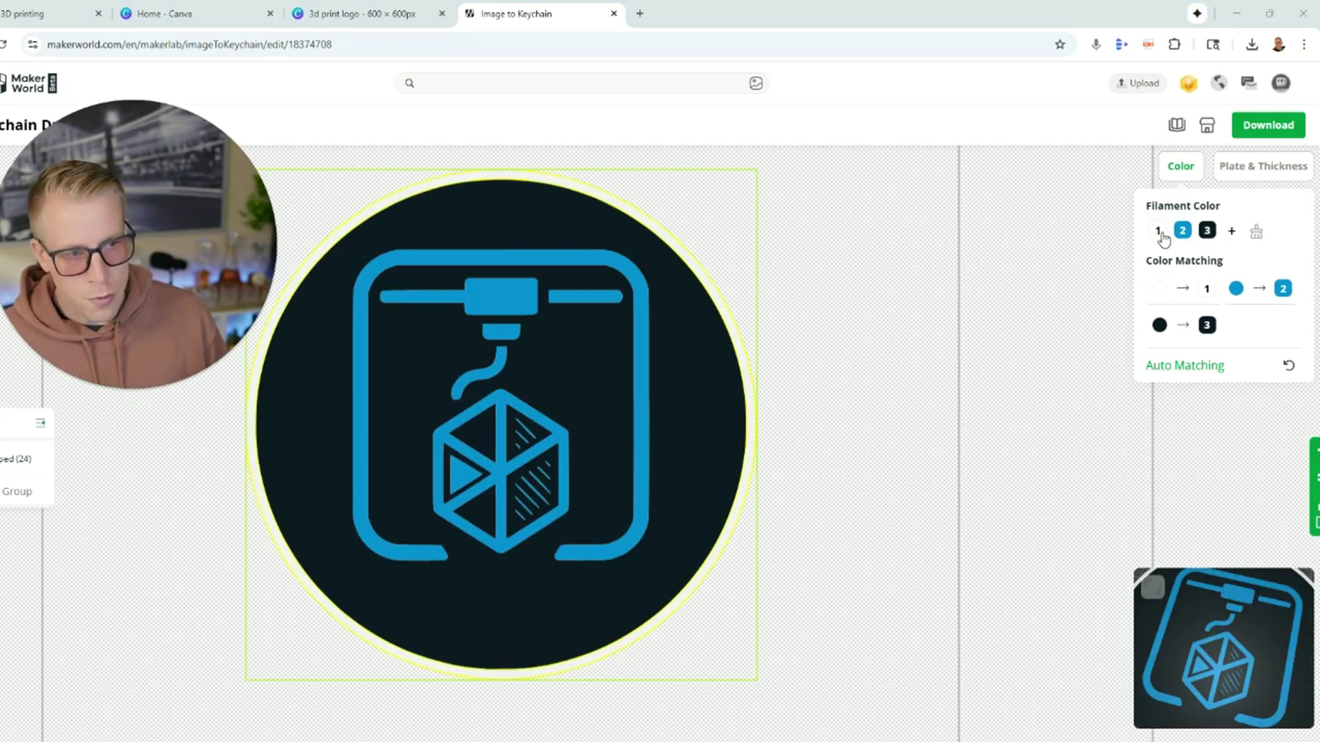
Change filament 2 from blue to white
{"action": "left_click", "coordinate": [1159, 232]}
{"action": "left_click", "coordinate": [1081, 387]}
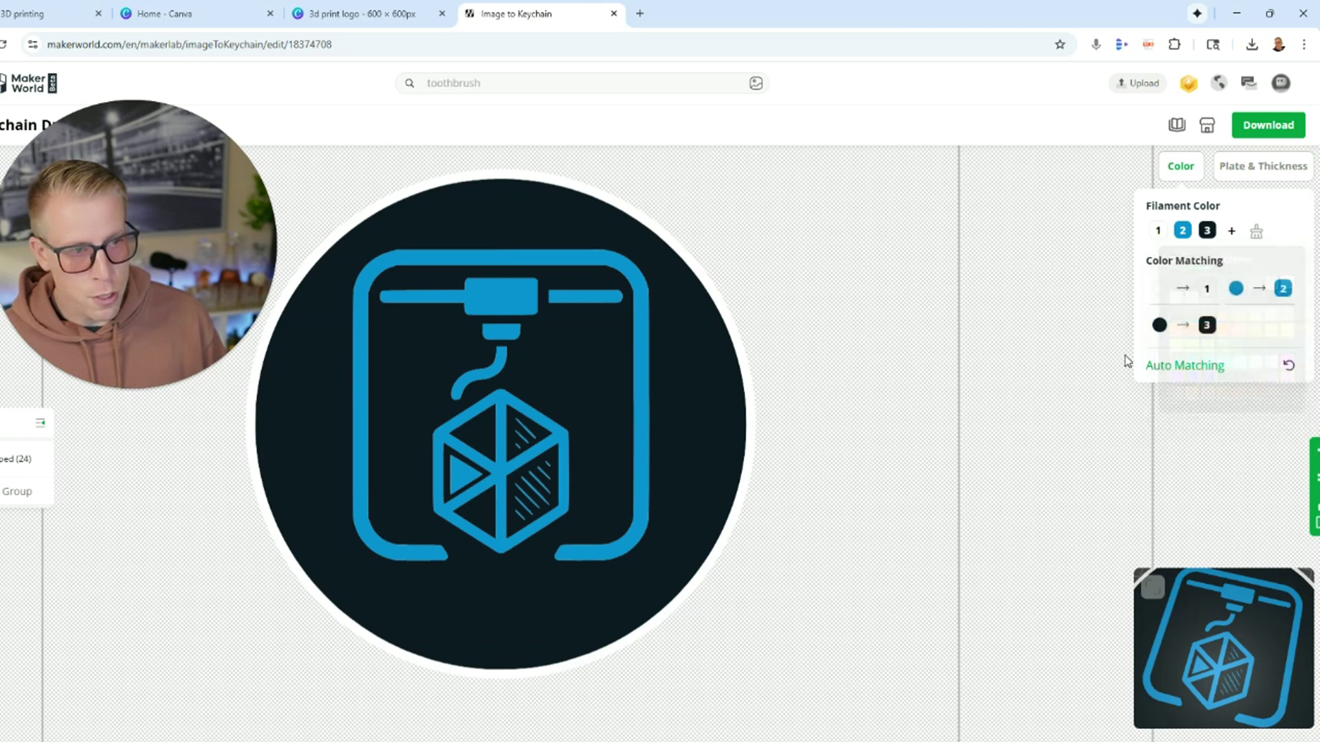
{"action": "left_click", "coordinate": [1183, 232]}
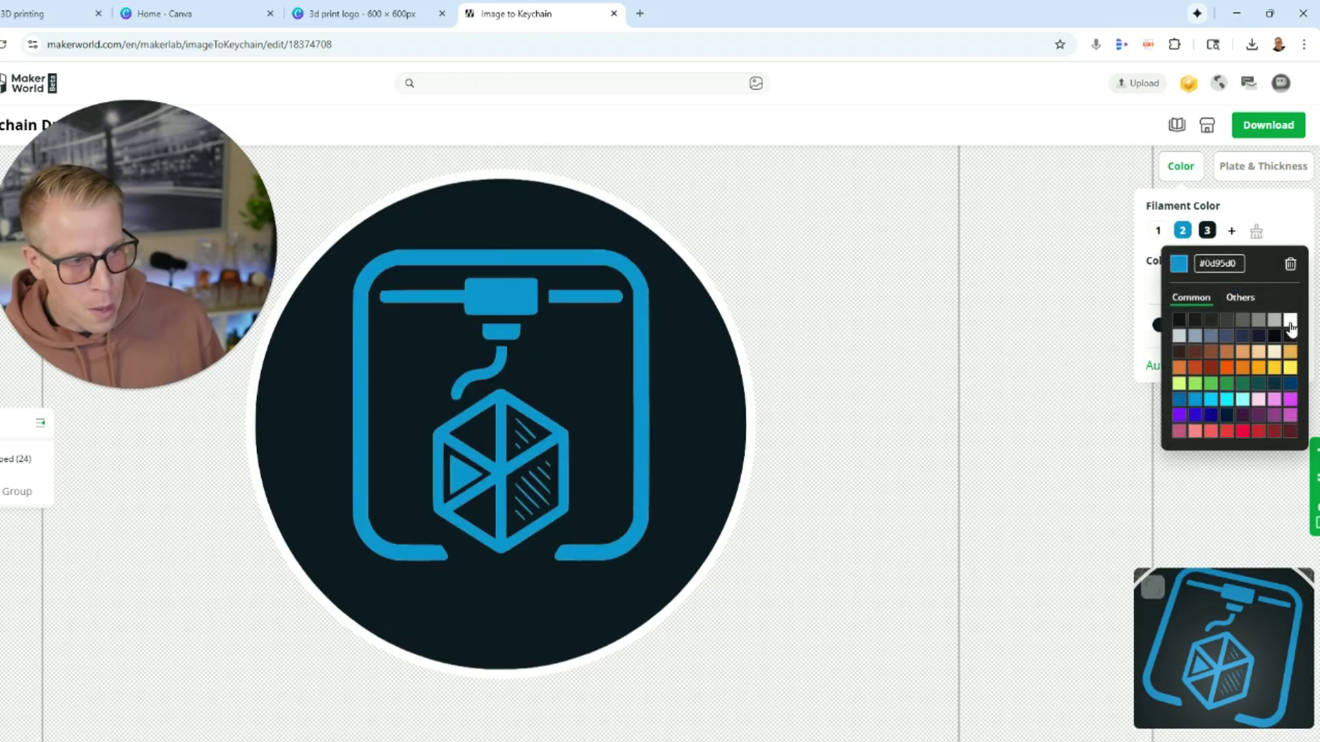
{"action": "left_click", "coordinate": [1290, 321]}
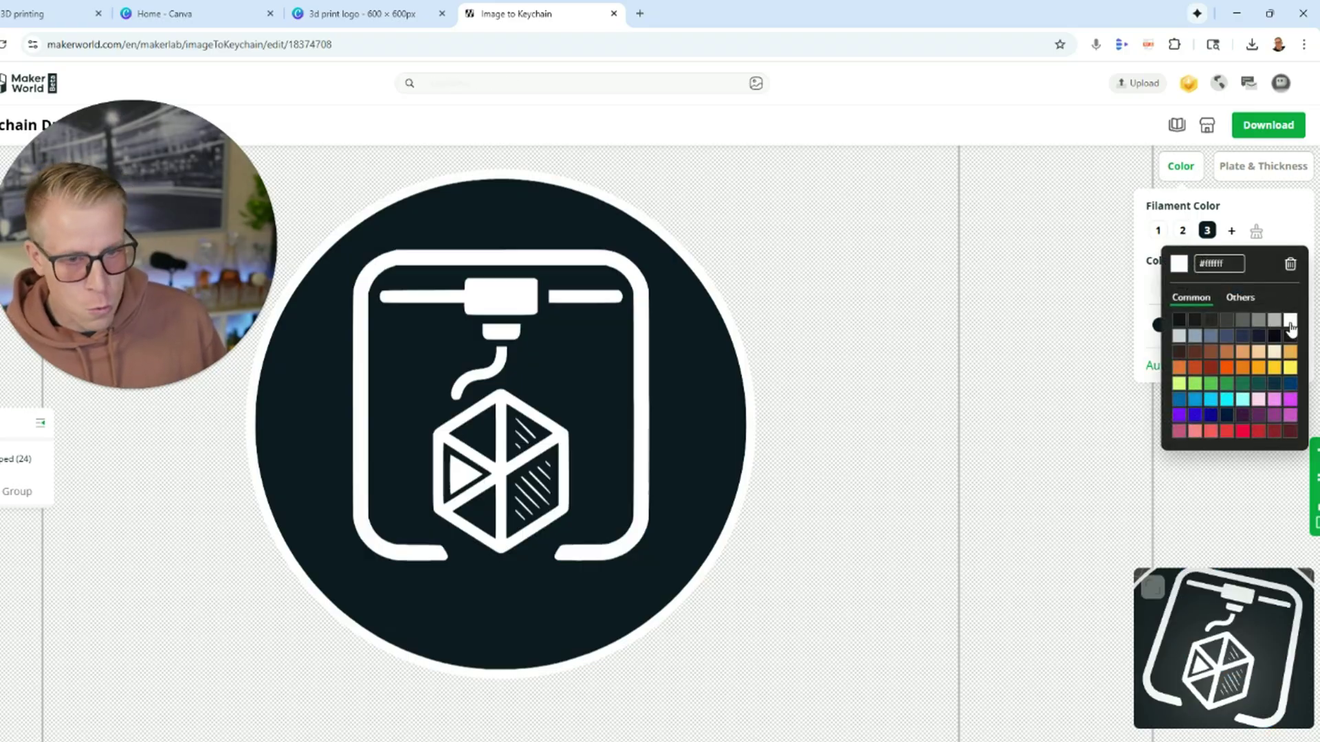
{"action": "left_click", "coordinate": [1159, 233]}
Set filament 1 to grey-blue #92a1b9 and filament 3 to black #131313, checking in 3D
{"action": "left_click", "coordinate": [1159, 232]}
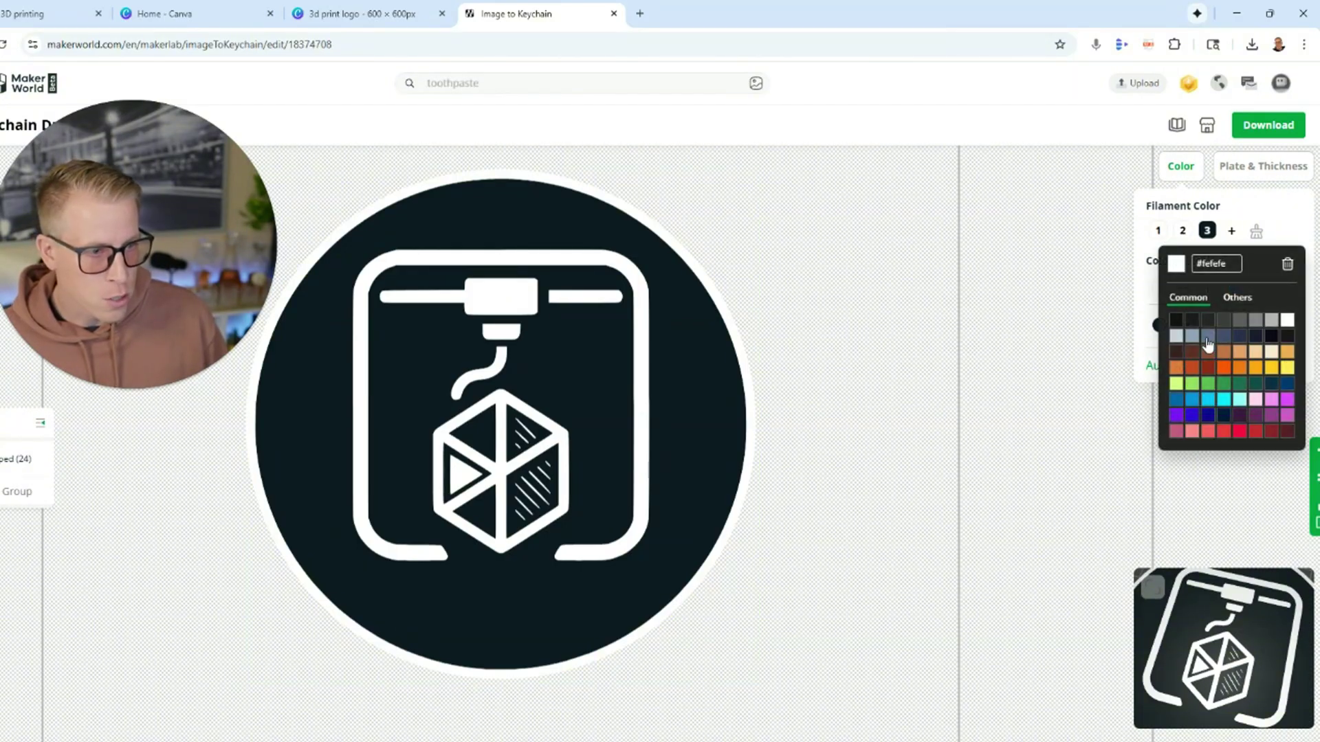
{"action": "left_click", "coordinate": [1192, 336]}
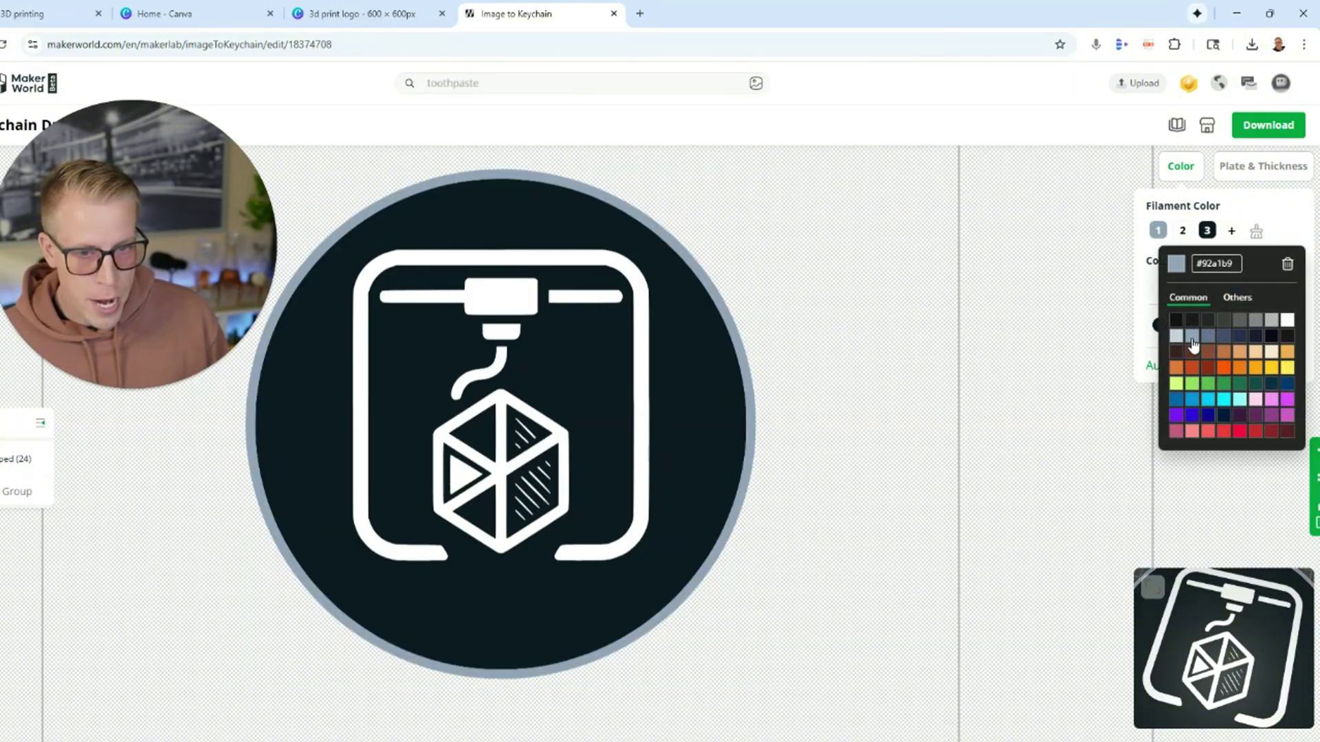
{"action": "left_click", "coordinate": [1207, 231]}
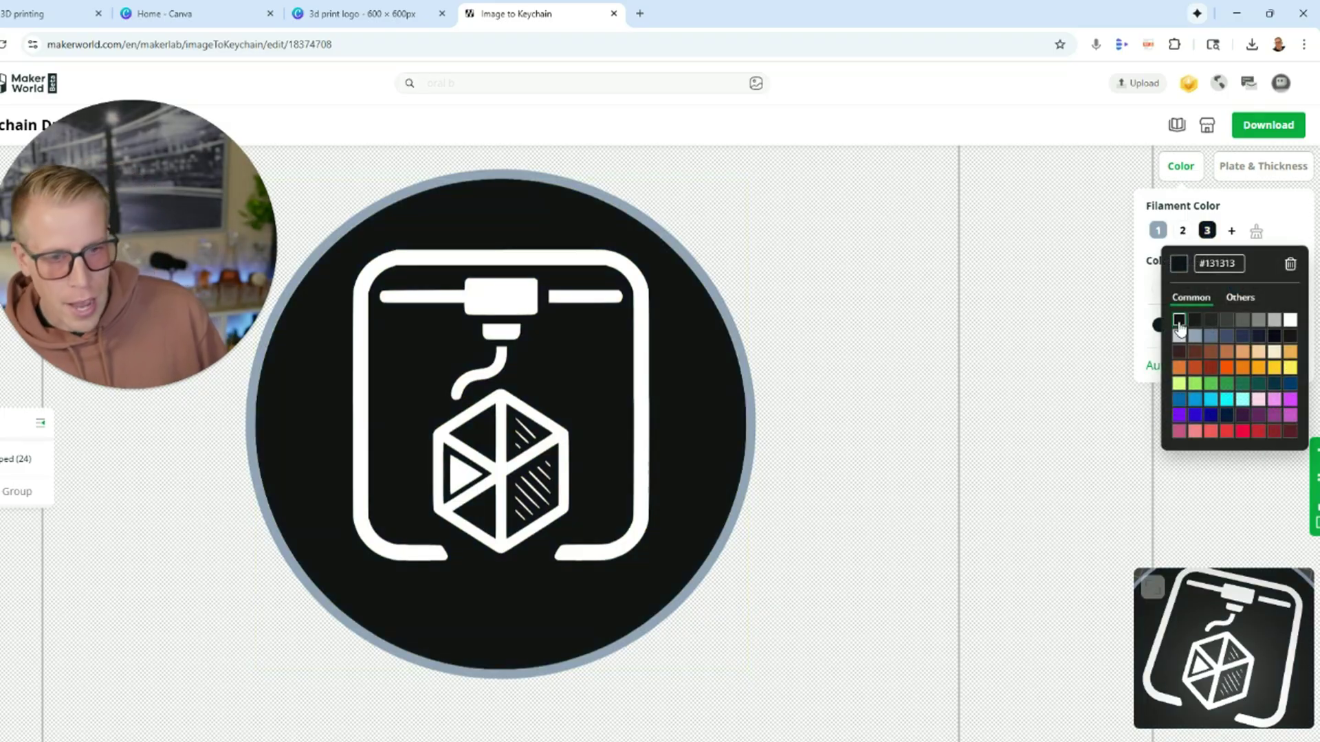
{"action": "left_click", "coordinate": [1070, 451]}
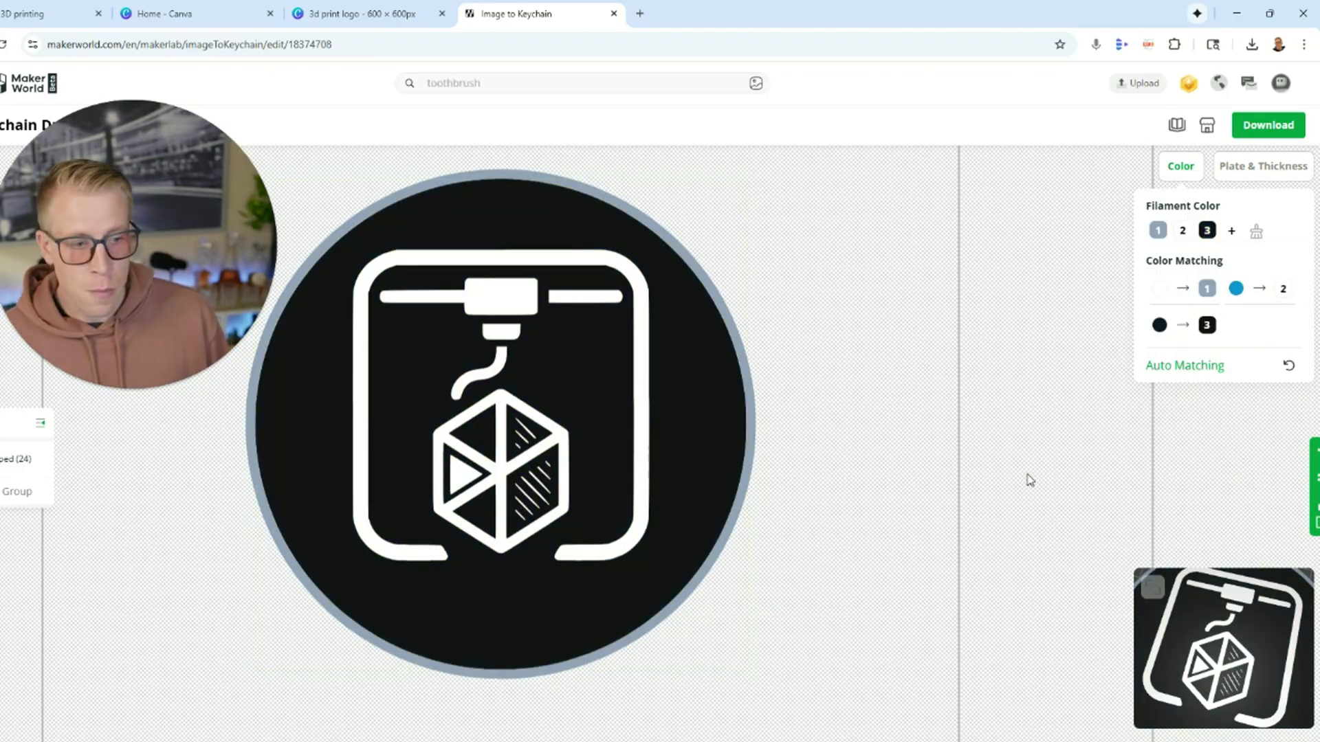
{"action": "left_click", "coordinate": [1158, 589]}
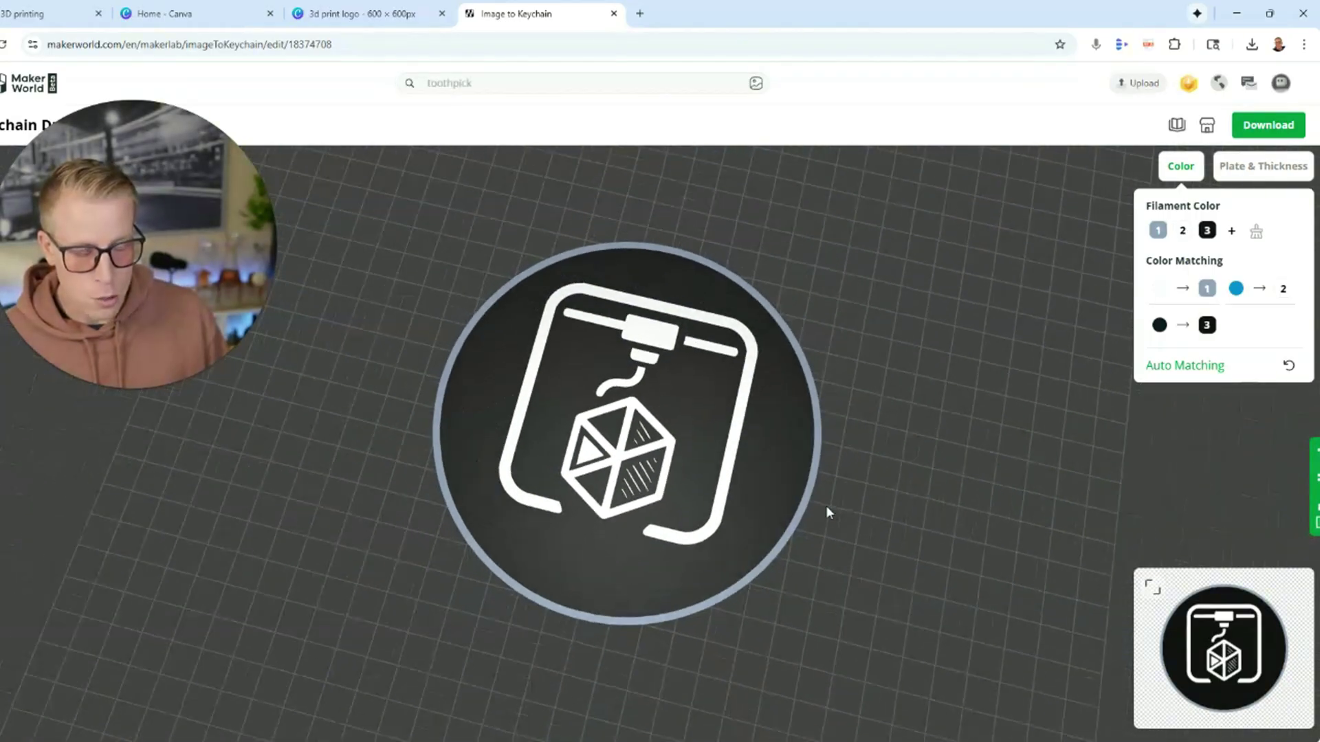
{"action": "left_click_drag", "start_coordinate": [832, 609], "coordinate": [796, 624]}
{"action": "left_click", "coordinate": [1153, 588]}
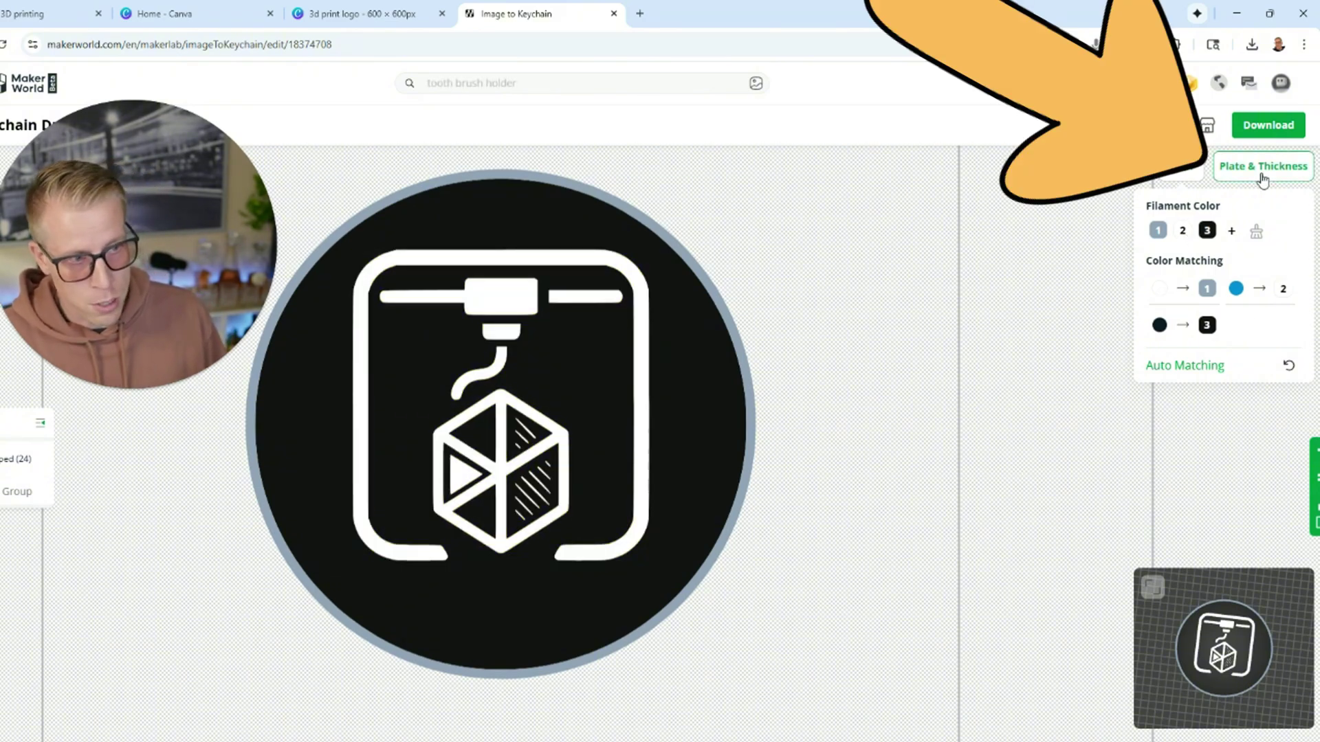
Keep the Default plate style in the Plate & Thickness settings
{"action": "left_click", "coordinate": [1263, 179]}
{"action": "left_click", "coordinate": [1238, 258]}
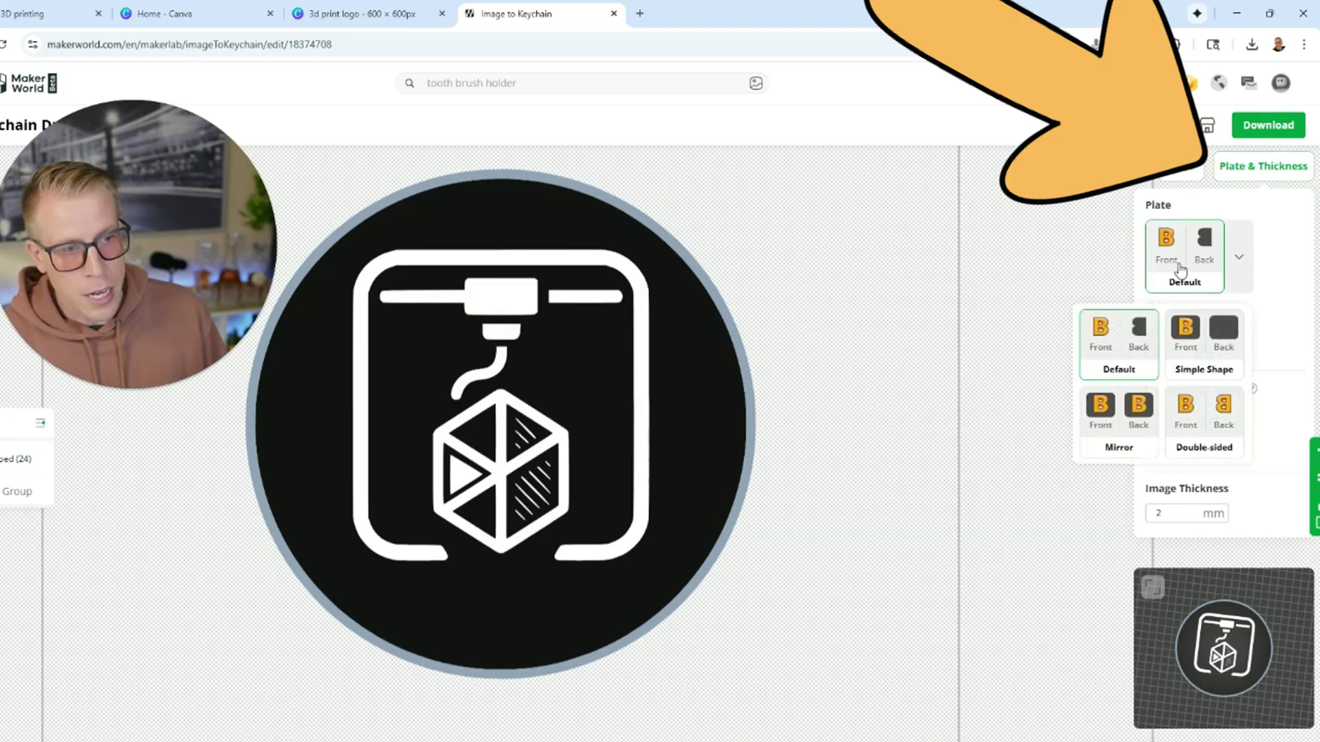
{"action": "left_click", "coordinate": [1298, 281]}
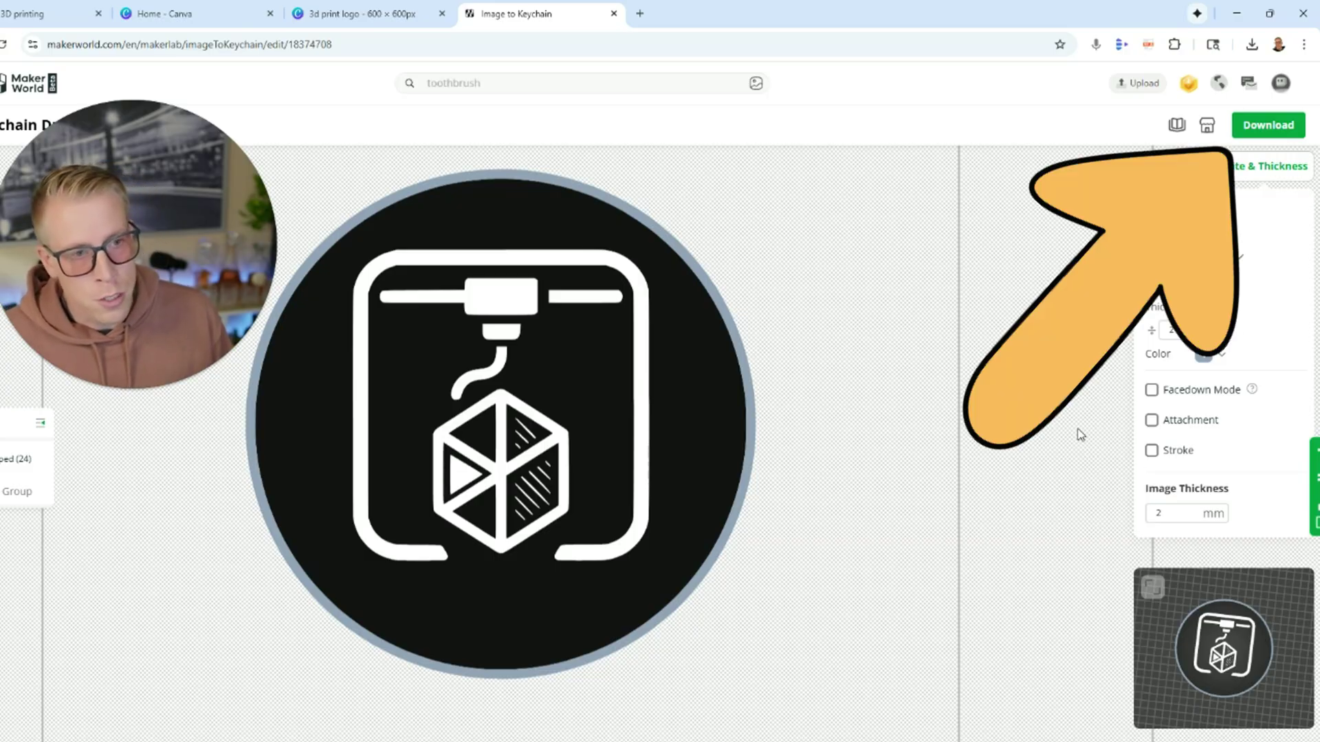
Download the keychain model as a 3MF file
{"action": "left_click", "coordinate": [1269, 131]}
{"action": "mouse_move", "coordinate": [612, 505]}
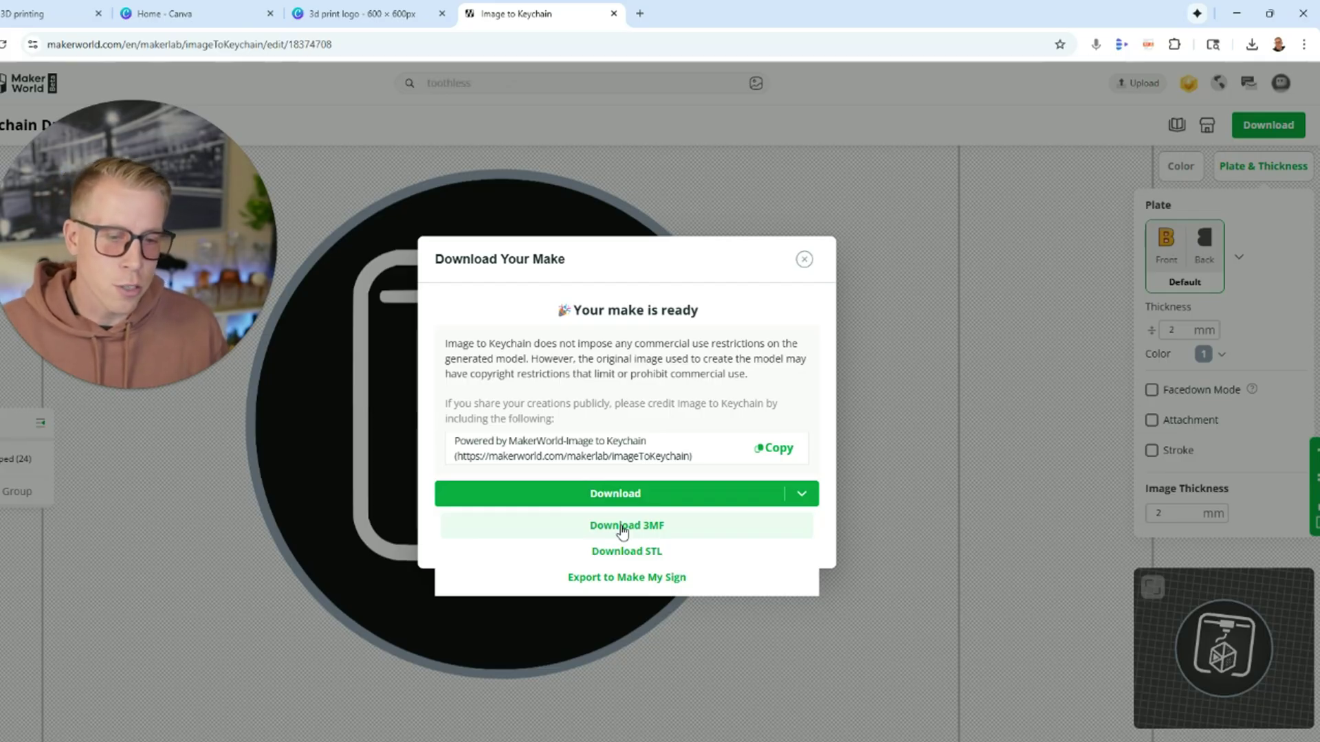
{"action": "left_click", "coordinate": [622, 528]}
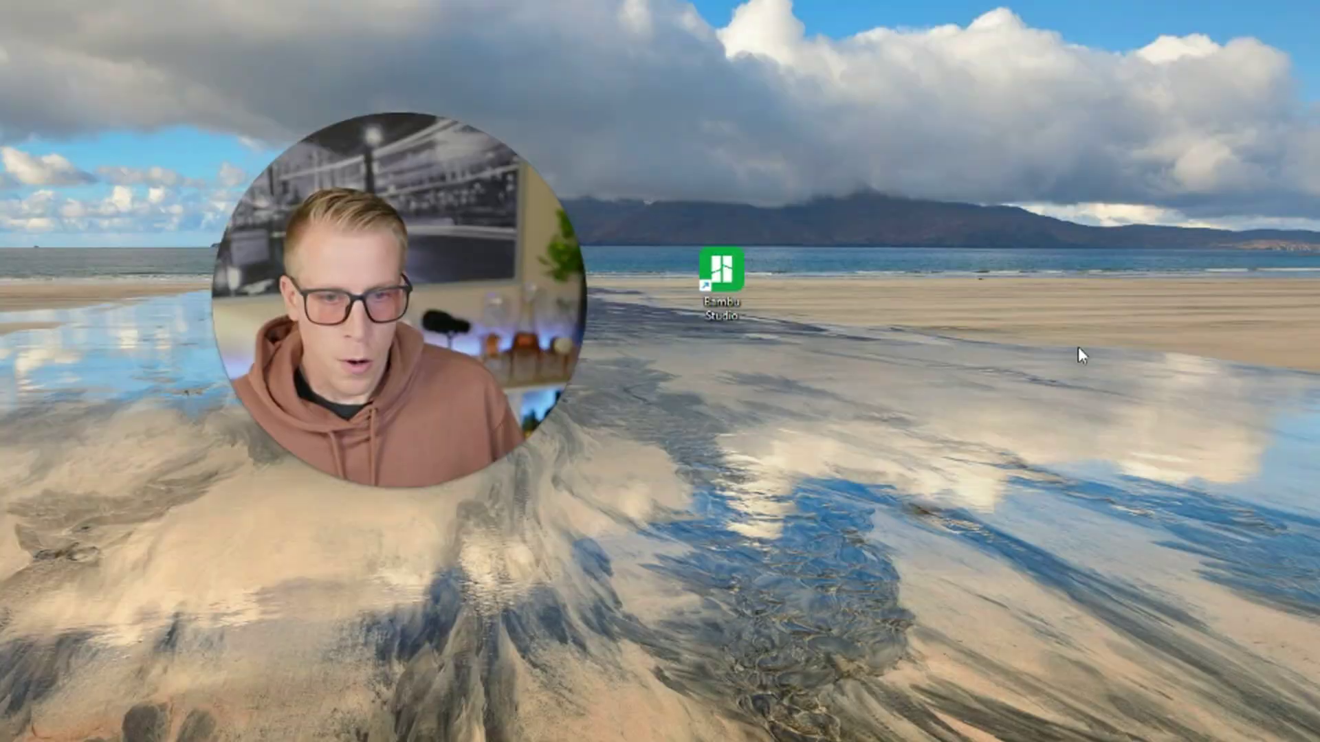
Launch Bambu Studio, create a new project and import Keychain Draft from Downloads
{"action": "double_click", "coordinate": [721, 272]}
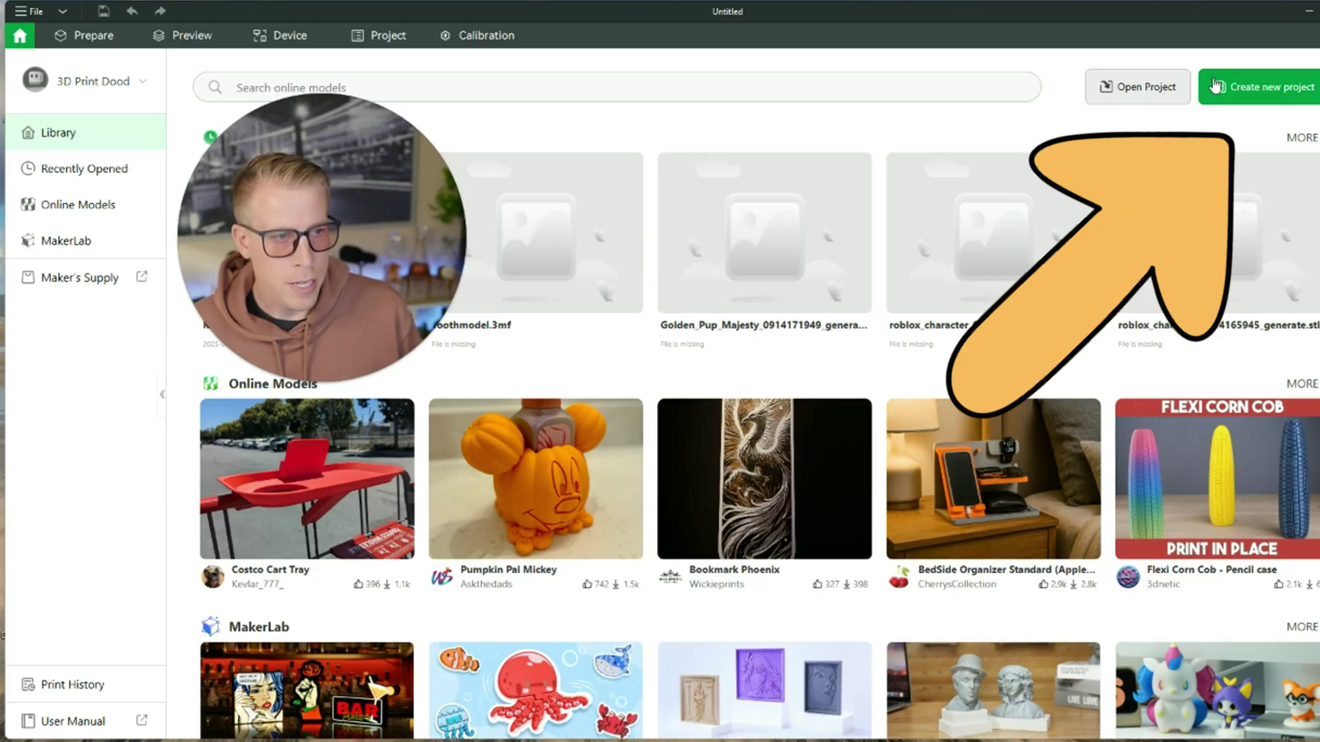
{"action": "left_click", "coordinate": [1215, 86]}
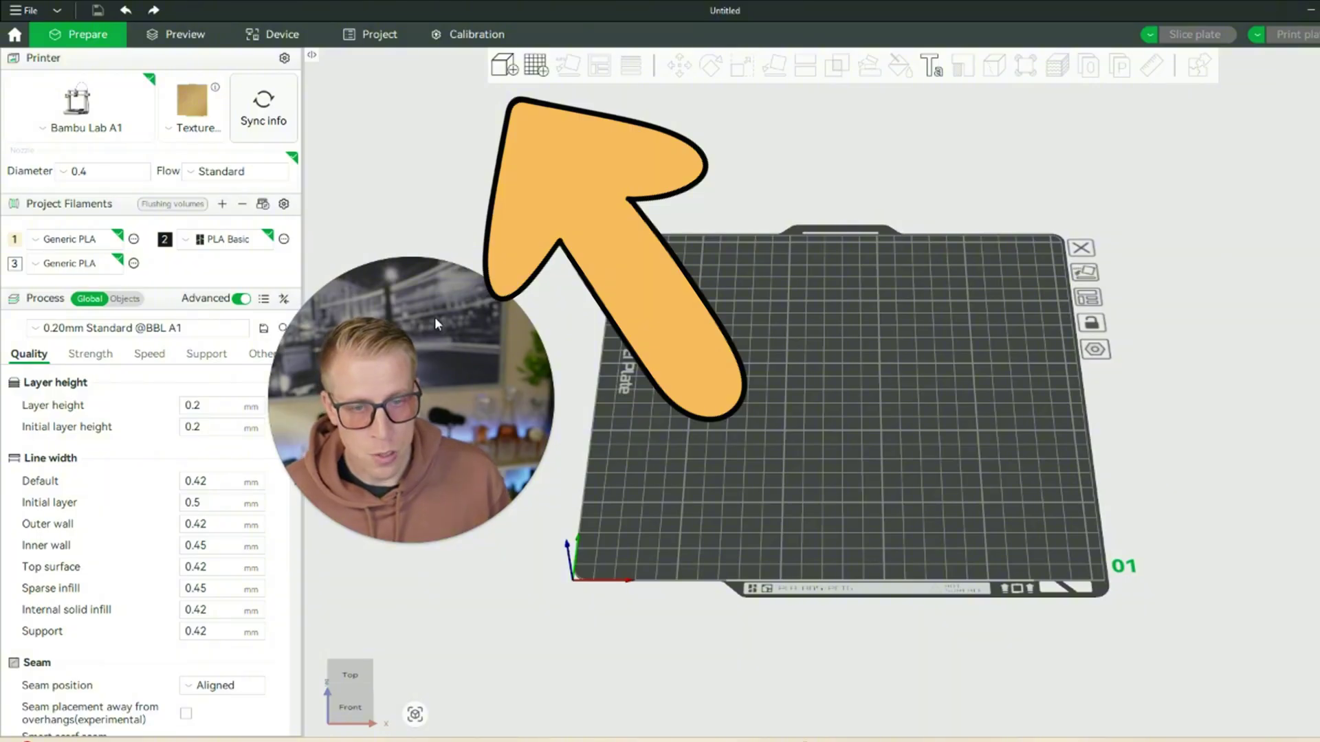
{"action": "left_click", "coordinate": [509, 68]}
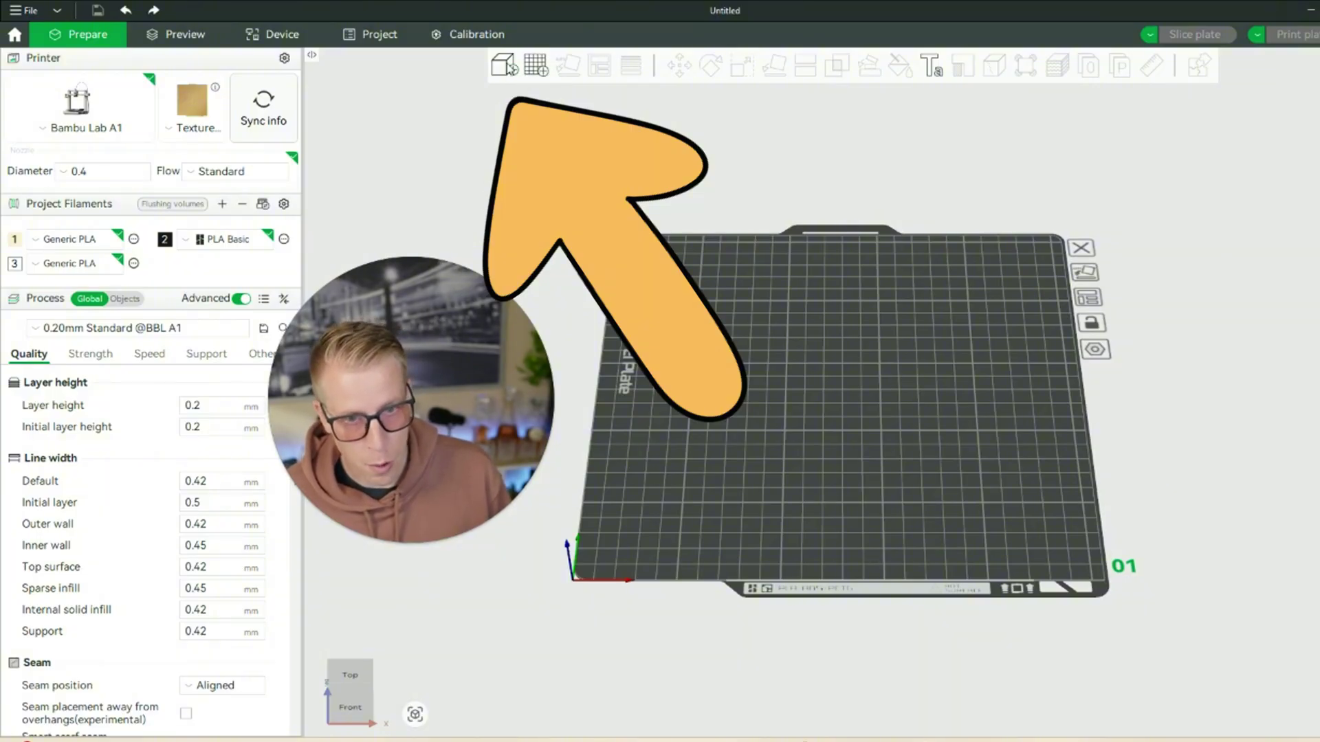
{"action": "double_click", "coordinate": [167, 148]}
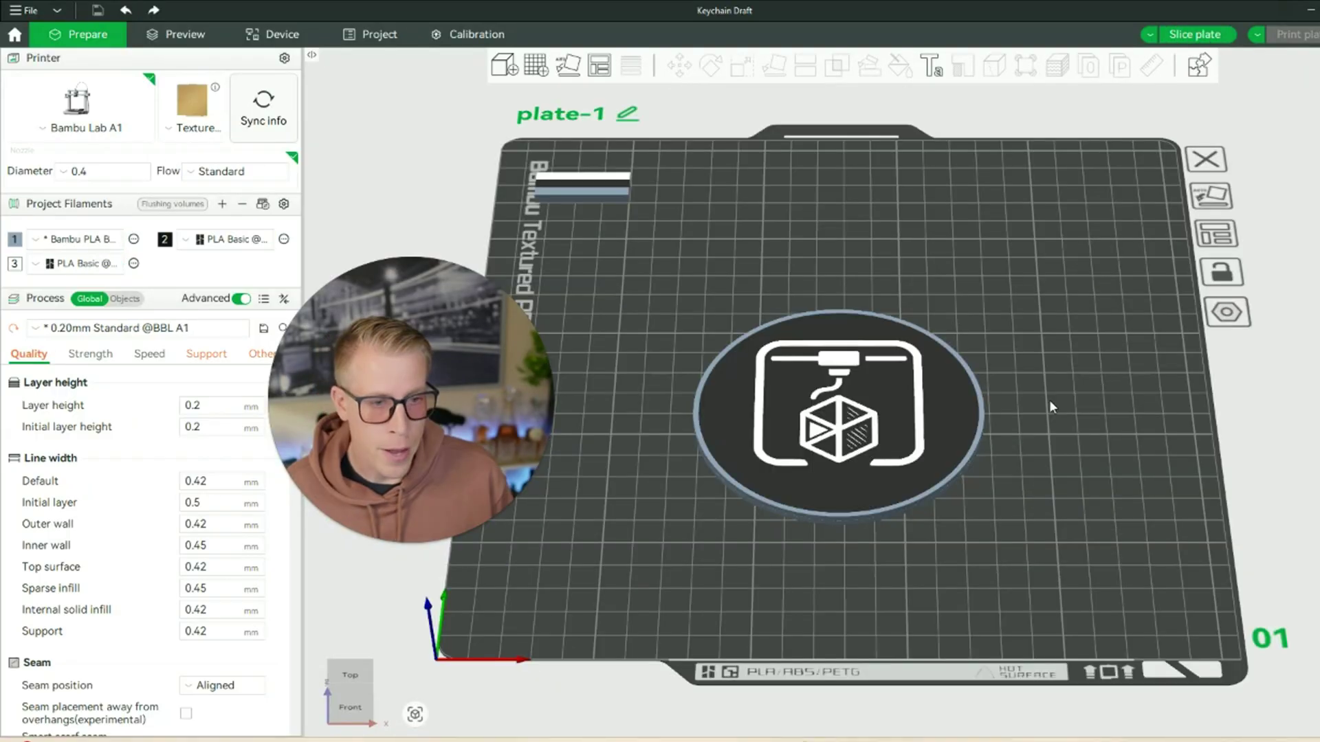
{"action": "mouse_move", "coordinate": [1048, 398]}
{"action": "left_mouse_down"}
{"action": "mouse_move", "coordinate": [1044, 427]}
{"action": "mouse_move", "coordinate": [1048, 368]}
{"action": "mouse_move", "coordinate": [1049, 413]}
{"action": "left_mouse_up"}
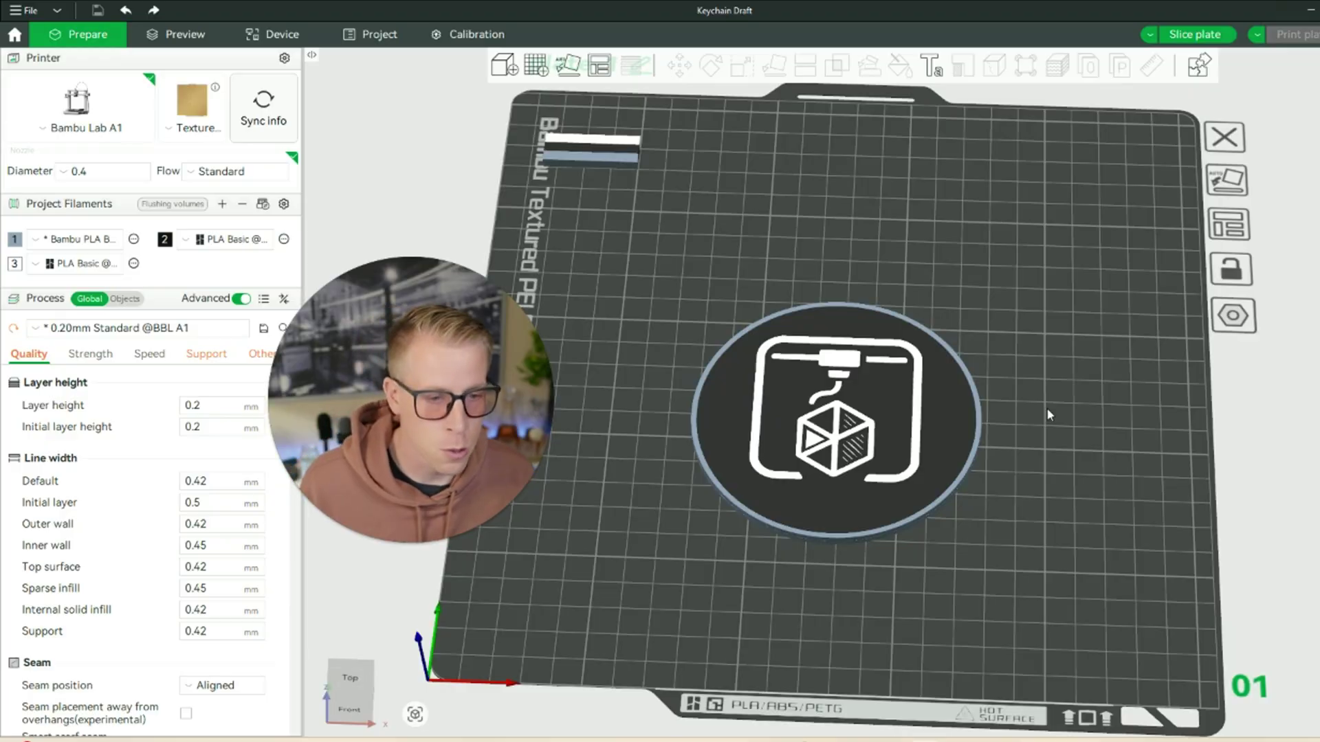
Rotate the keychain disc 180° about the relative Y axis and check its underside
{"action": "left_click_drag", "start_coordinate": [1046, 413], "coordinate": [1027, 537]}
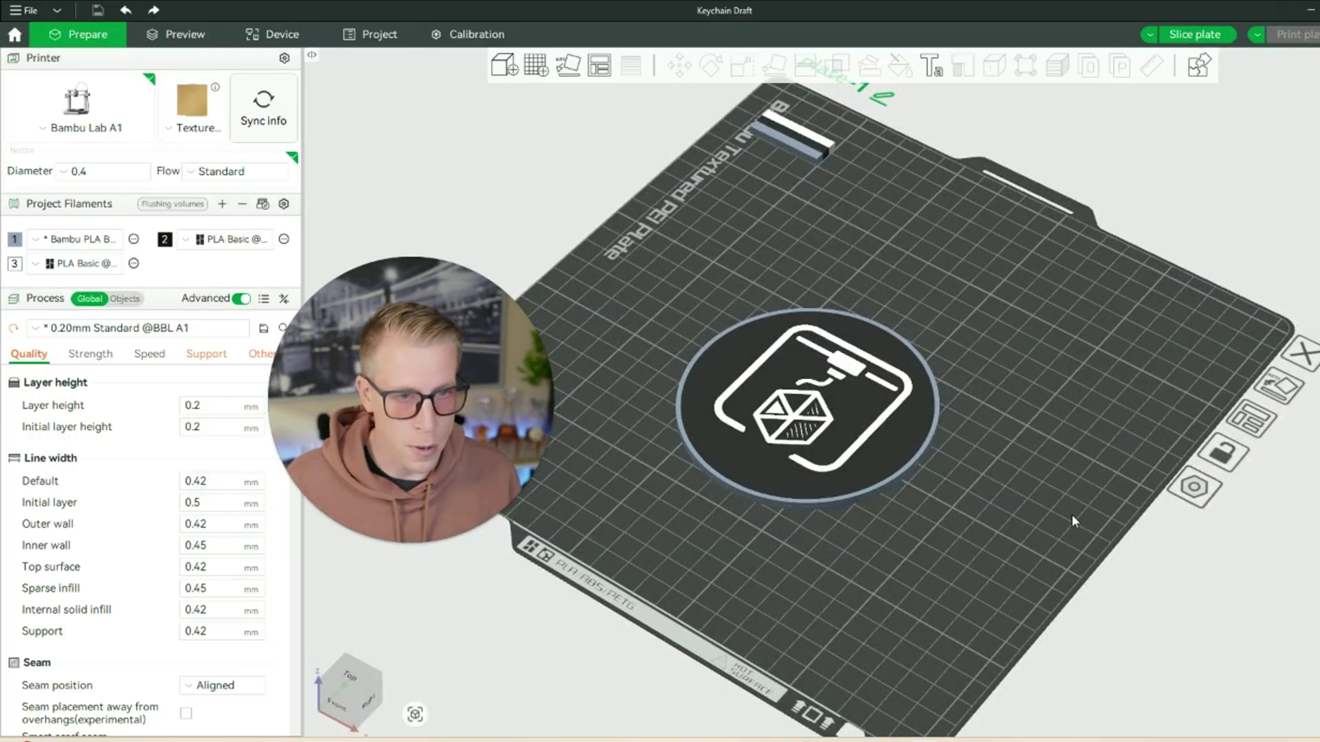
{"action": "left_click", "coordinate": [844, 426]}
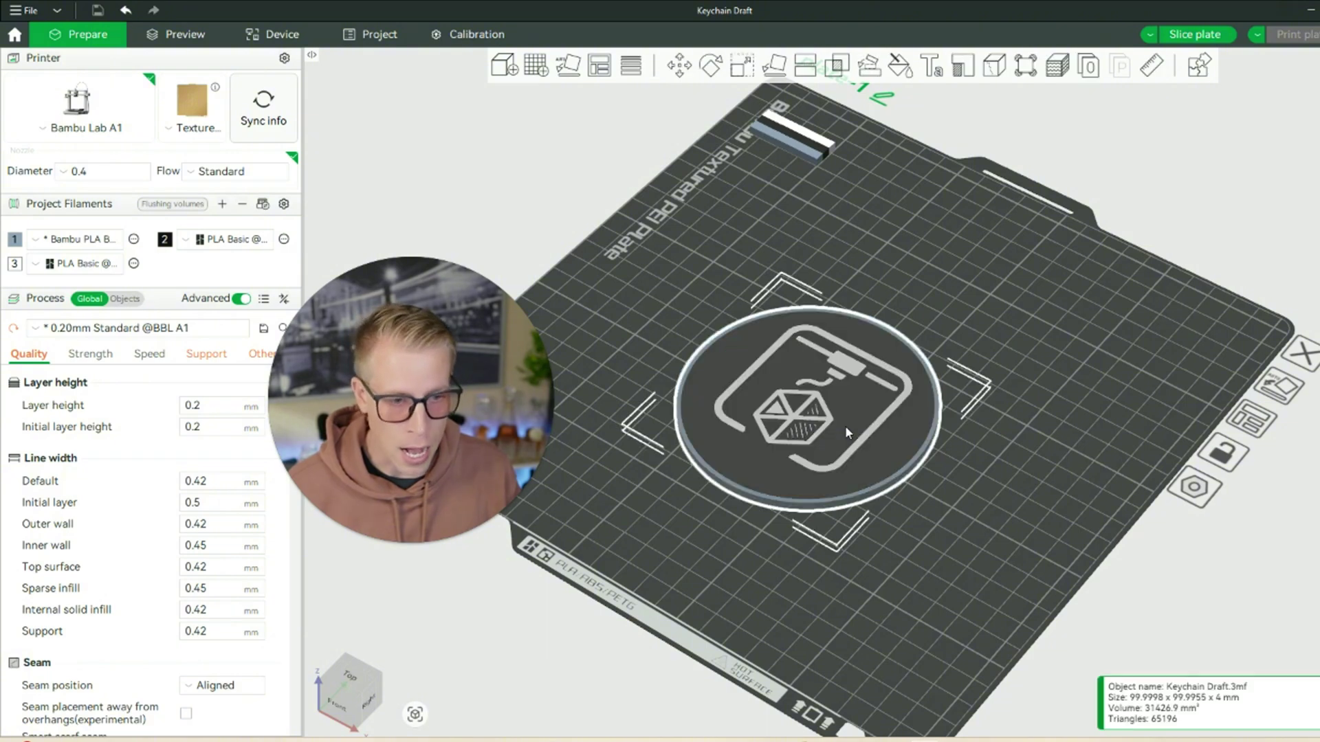
{"action": "left_click", "coordinate": [710, 66]}
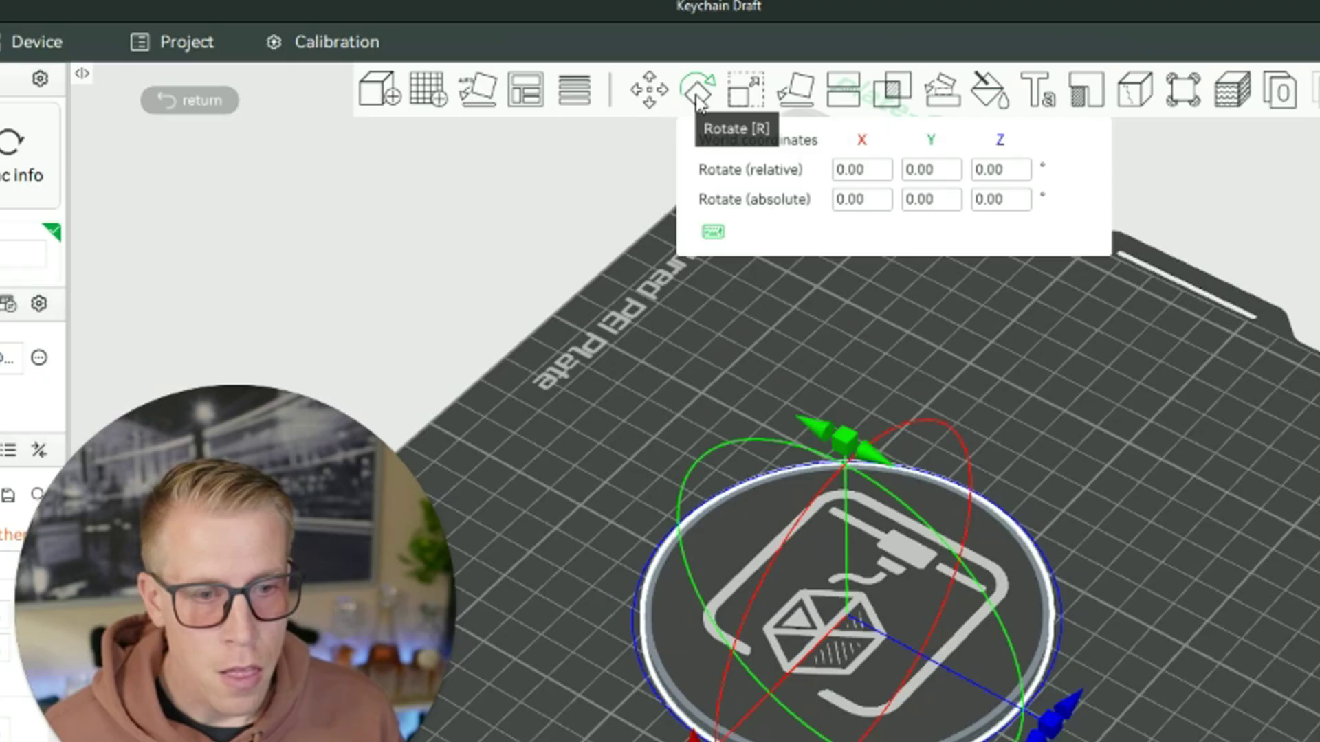
{"action": "left_click", "coordinate": [939, 172]}
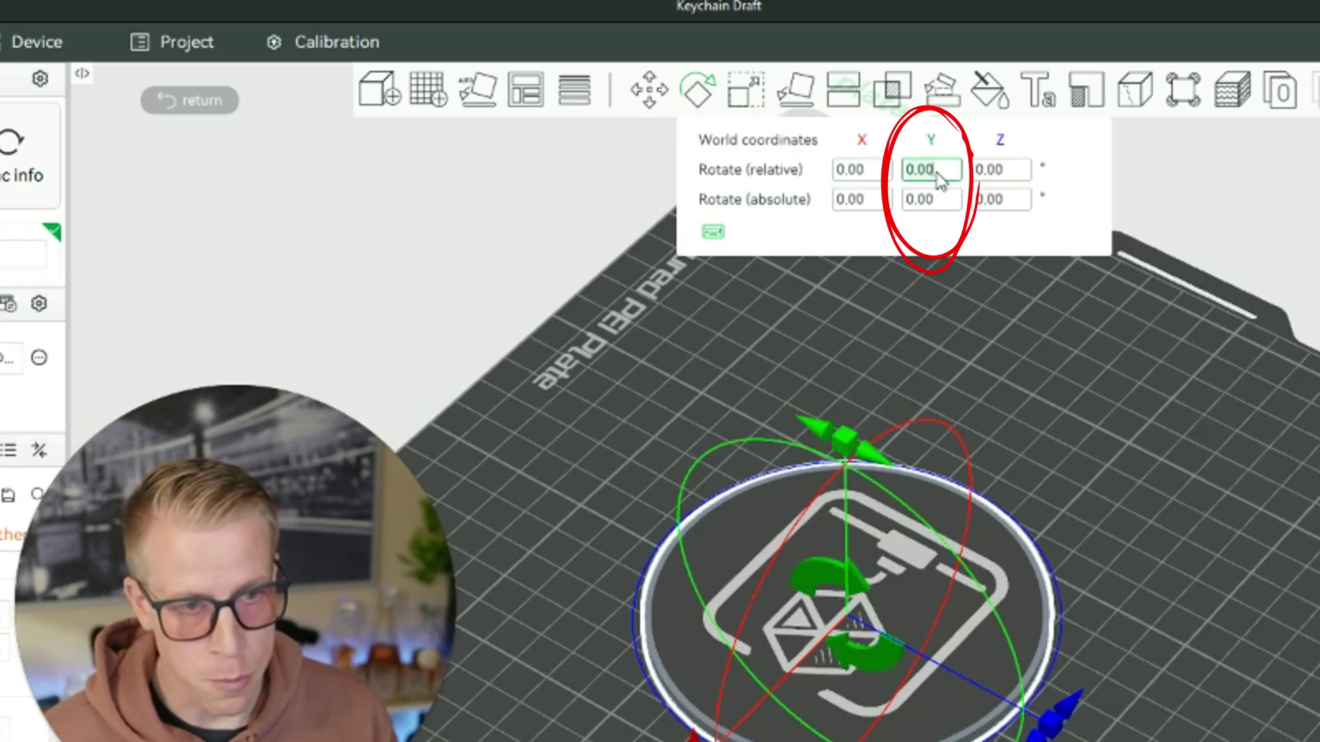
{"action": "type", "text": "18"}
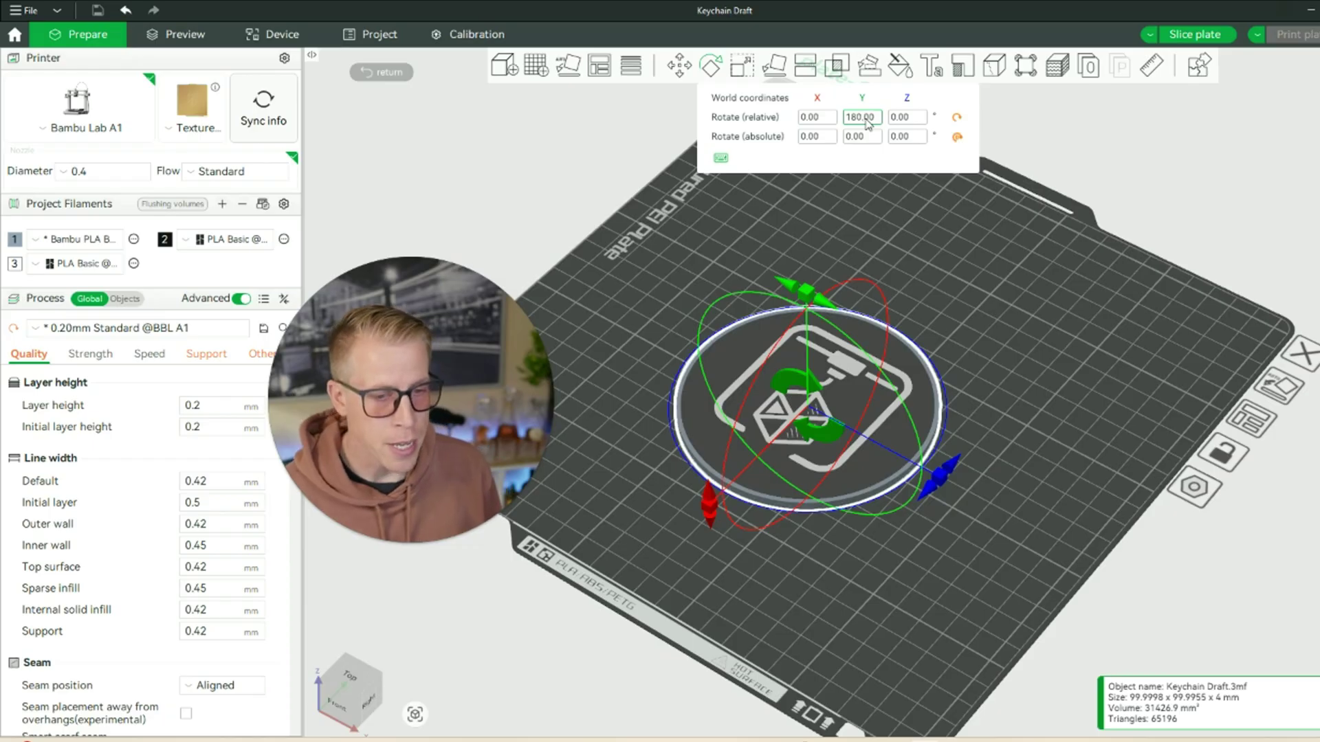
{"action": "key", "text": "Return"}
{"action": "left_click", "coordinate": [969, 543]}
{"action": "key", "text": "2"}
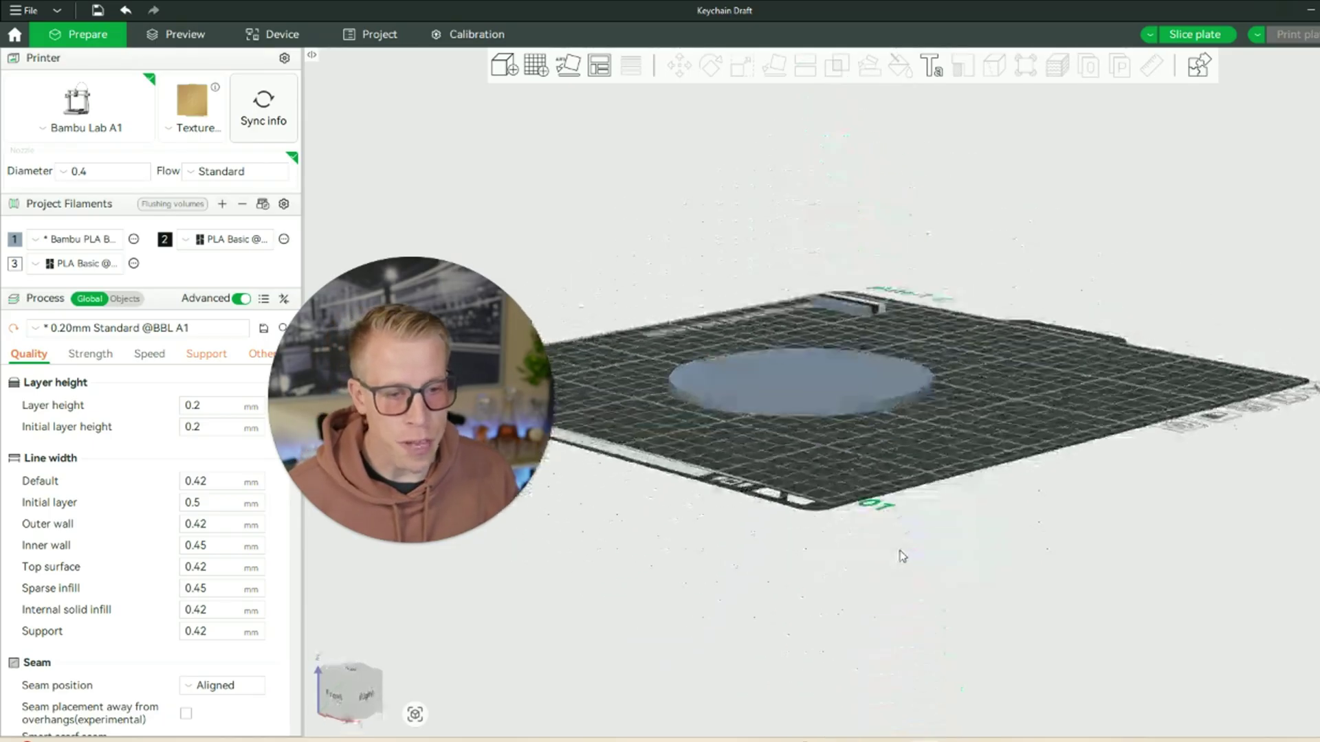
{"action": "left_click_drag", "start_coordinate": [892, 457], "coordinate": [771, 236]}
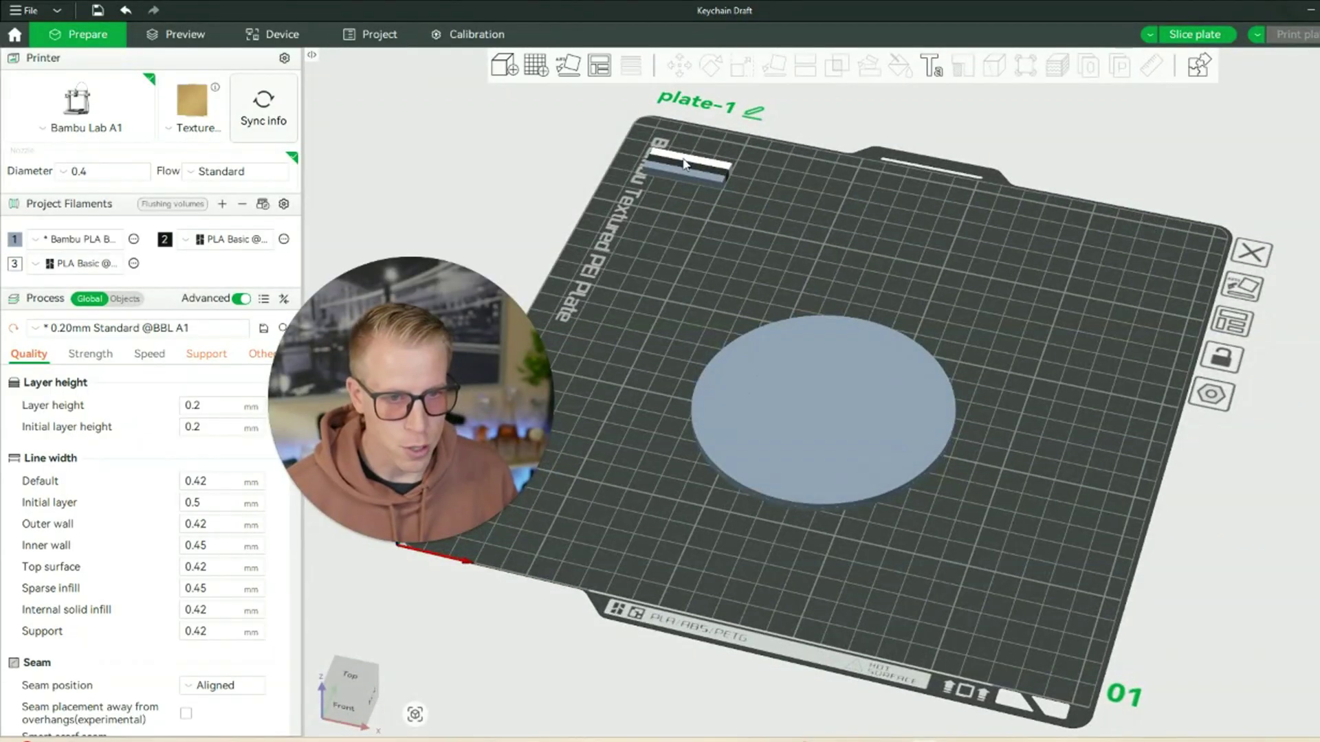
Move the prime tower away from the corner and nudge the disc down-left
{"action": "left_click_drag", "start_coordinate": [683, 163], "coordinate": [736, 197]}
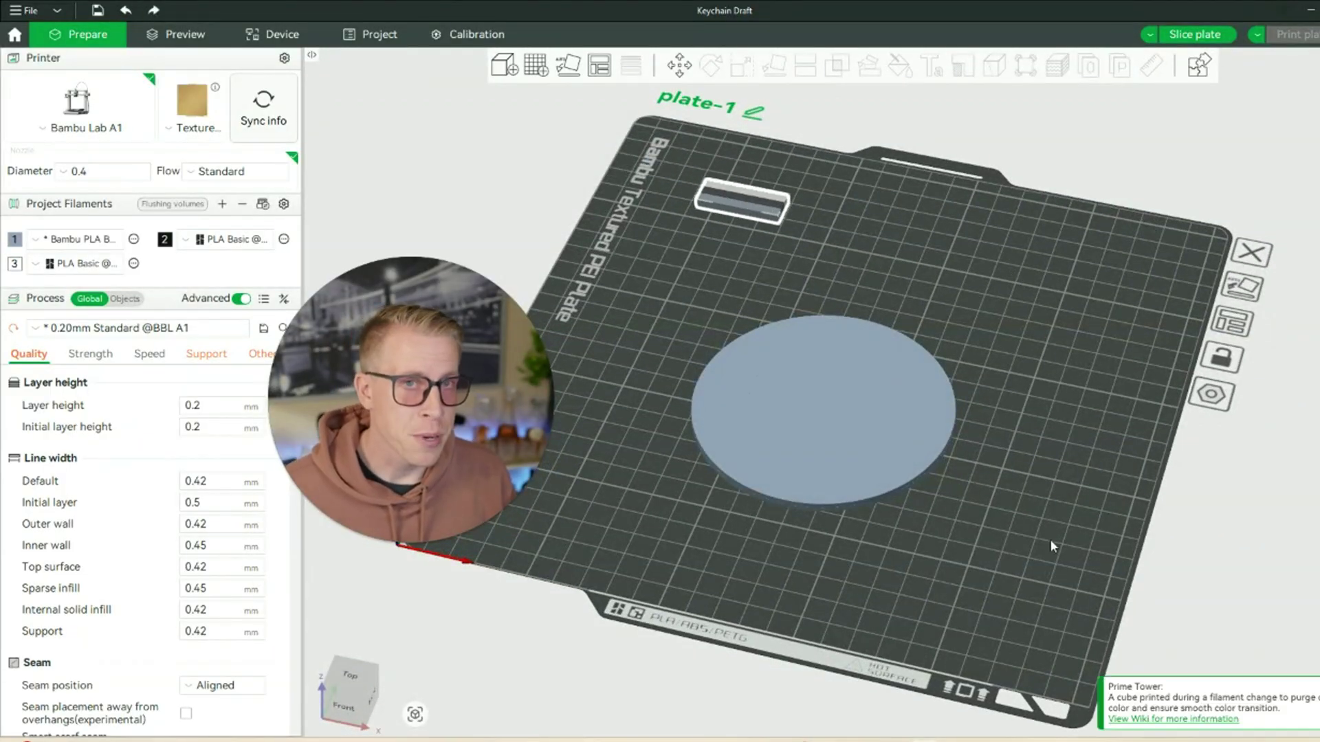
{"action": "left_click", "coordinate": [872, 451]}
{"action": "left_click_drag", "start_coordinate": [1050, 538], "coordinate": [858, 482]}
{"action": "left_click_drag", "start_coordinate": [746, 185], "coordinate": [741, 208]}
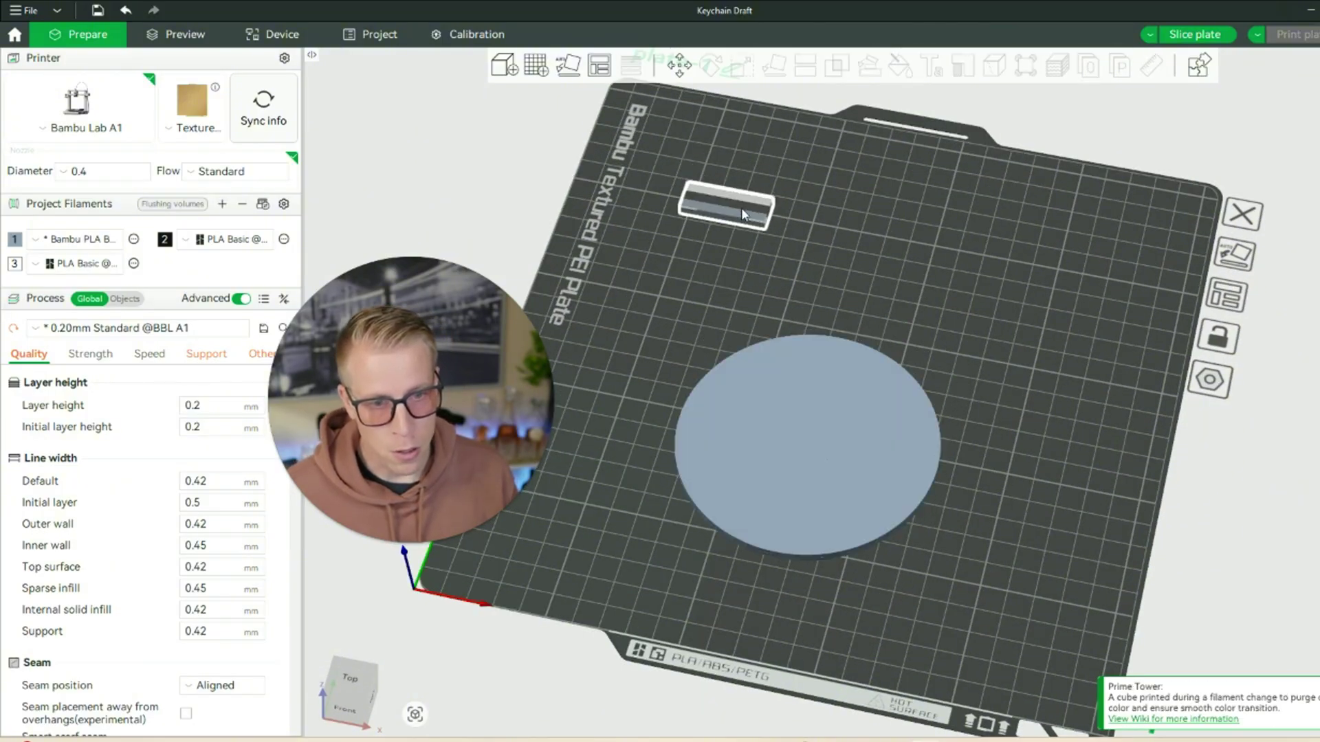
{"action": "left_click", "coordinate": [1029, 521]}
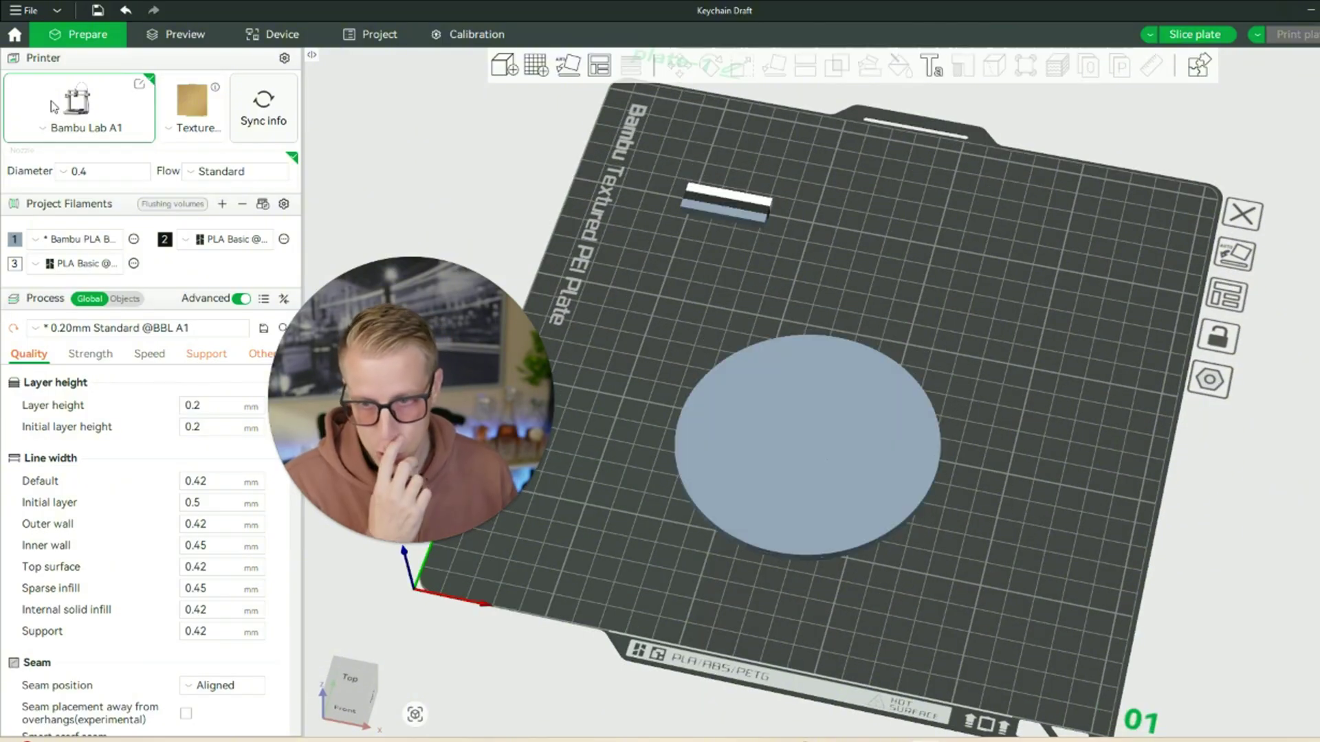
Check the A1 printer's status on the Device tab
{"action": "left_click", "coordinate": [275, 34]}
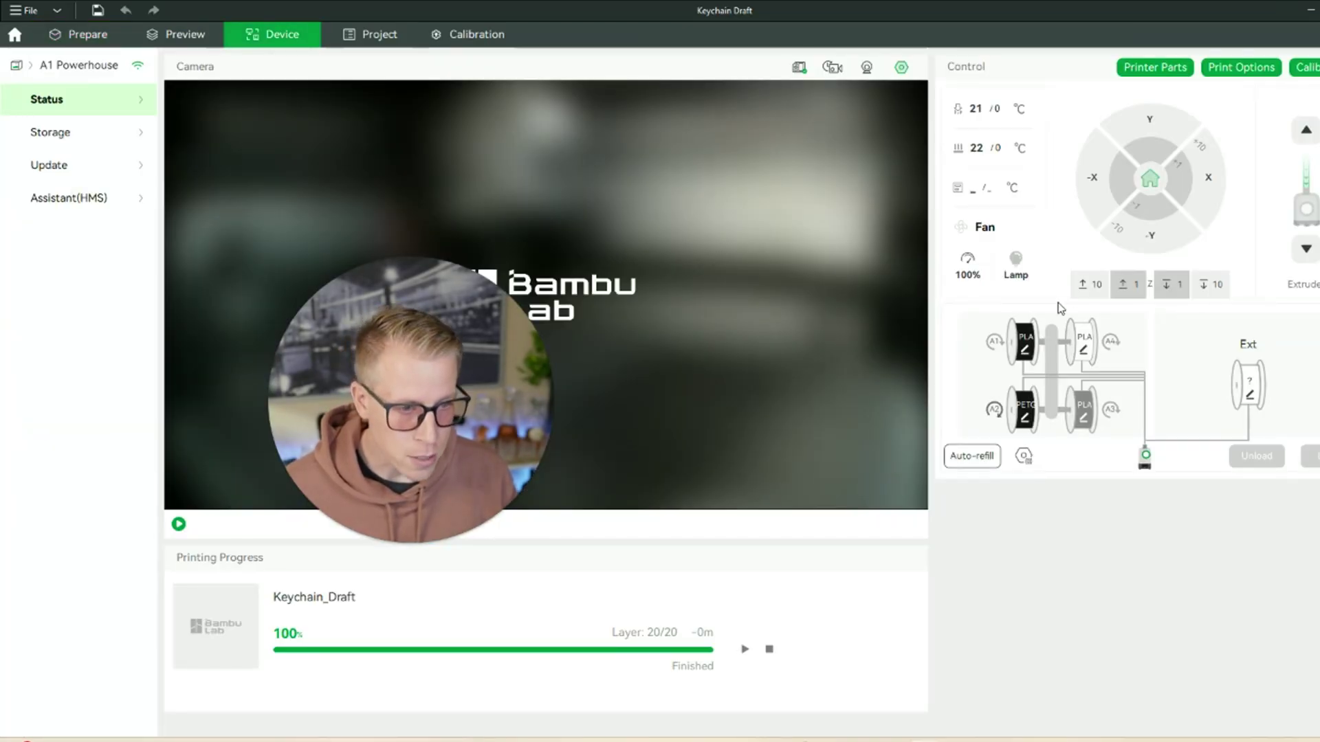